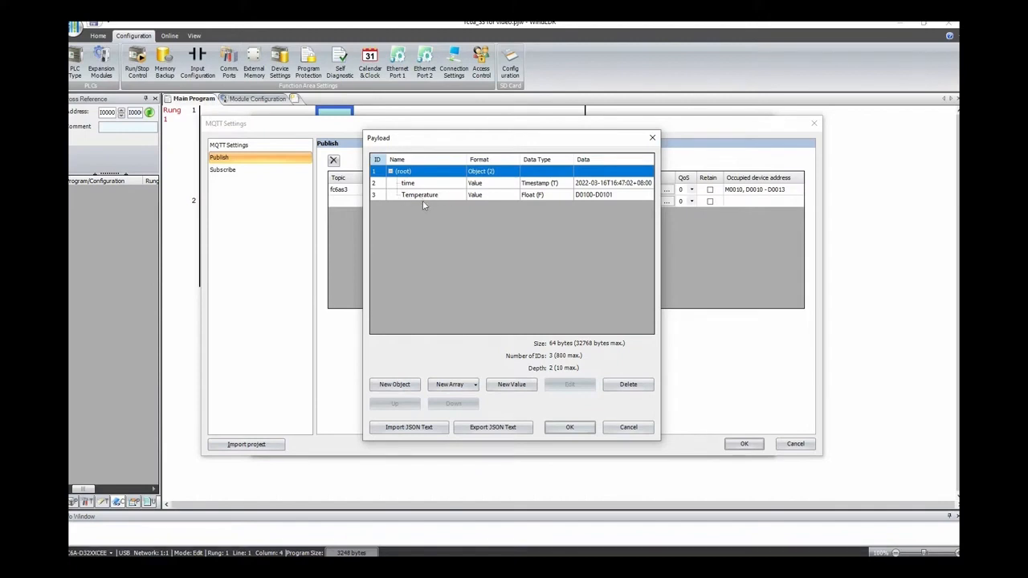
- Close the payload editor and the MQTT settings, then leave the module configuration
click(629, 426)
click(793, 445)
click(749, 447)
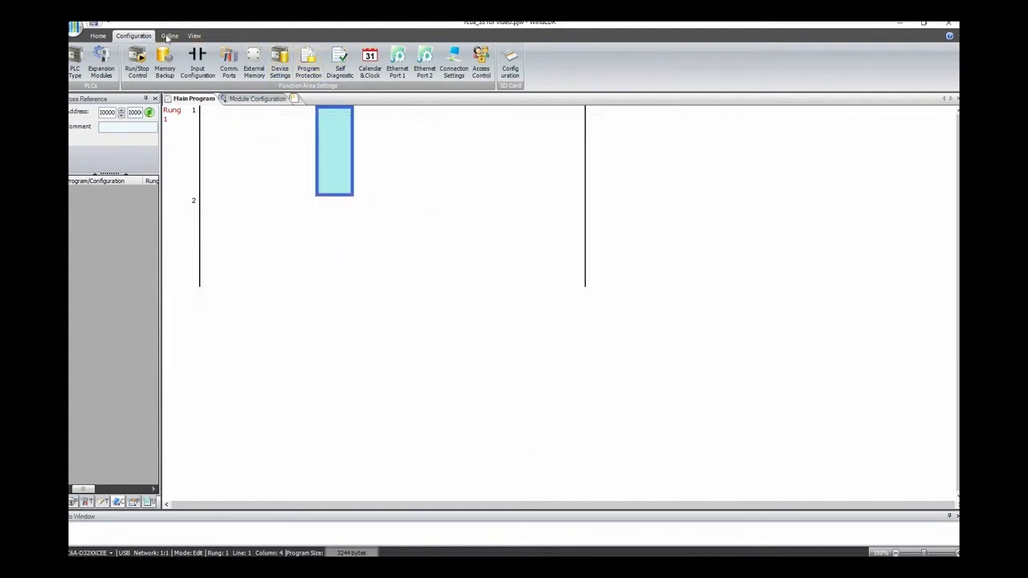
- Start online monitoring of the PLC and open the saved custom monitor fc6a_S3 for video_01
click(167, 37)
click(330, 79)
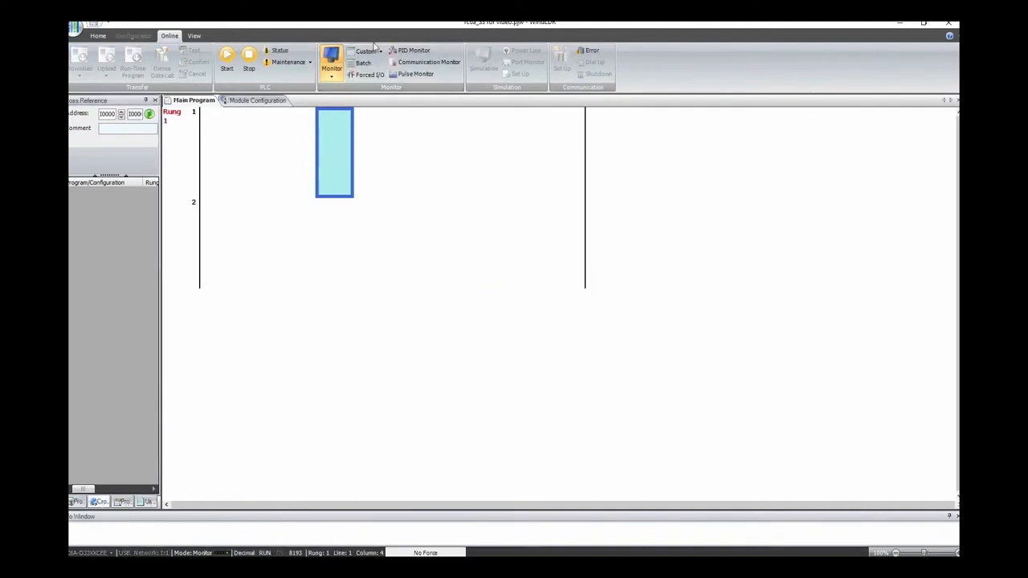
click(376, 50)
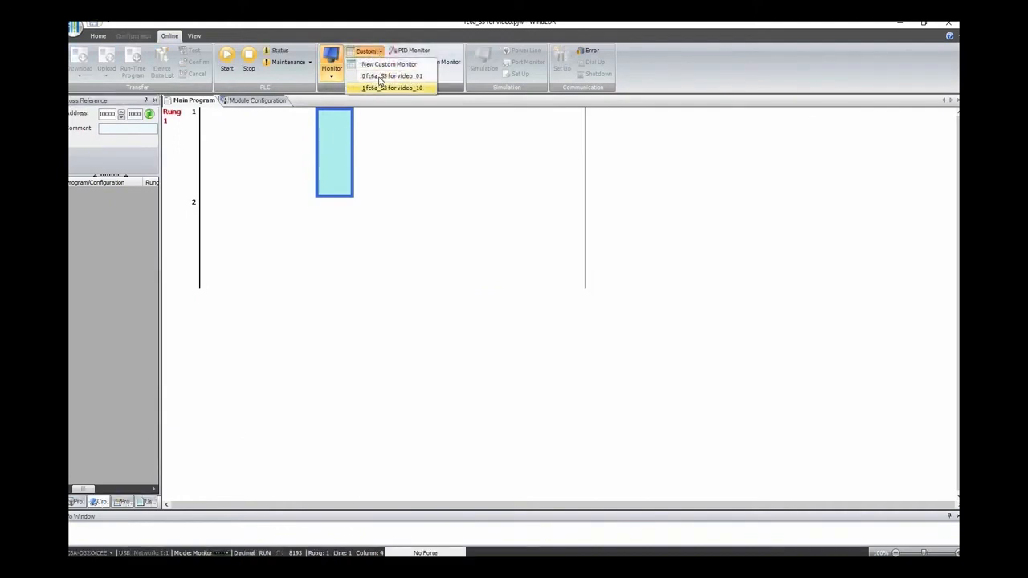
click(386, 76)
- Set the current value of the connection control device M0000 to 1
click(570, 270)
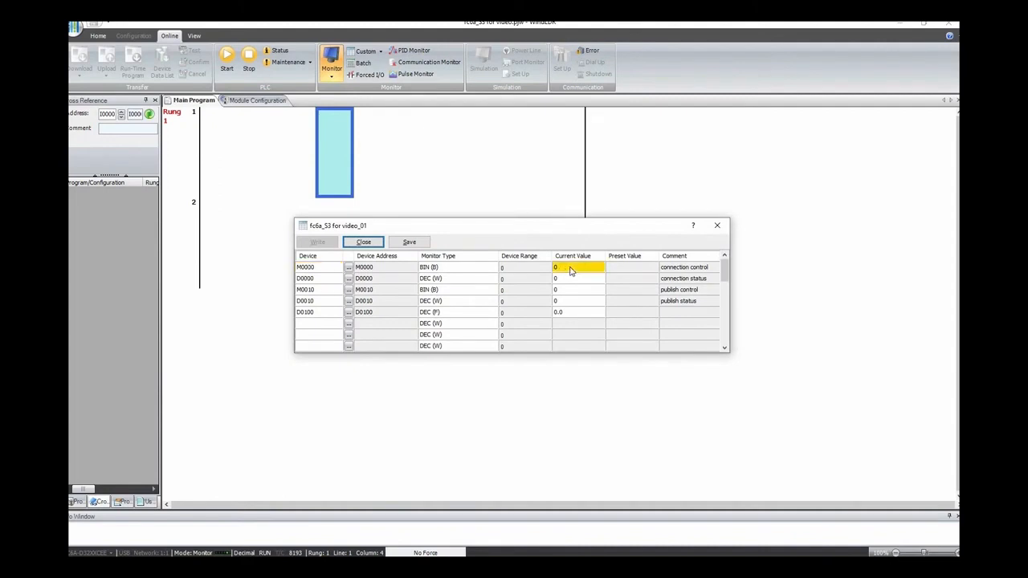
text(1)
key(Return)
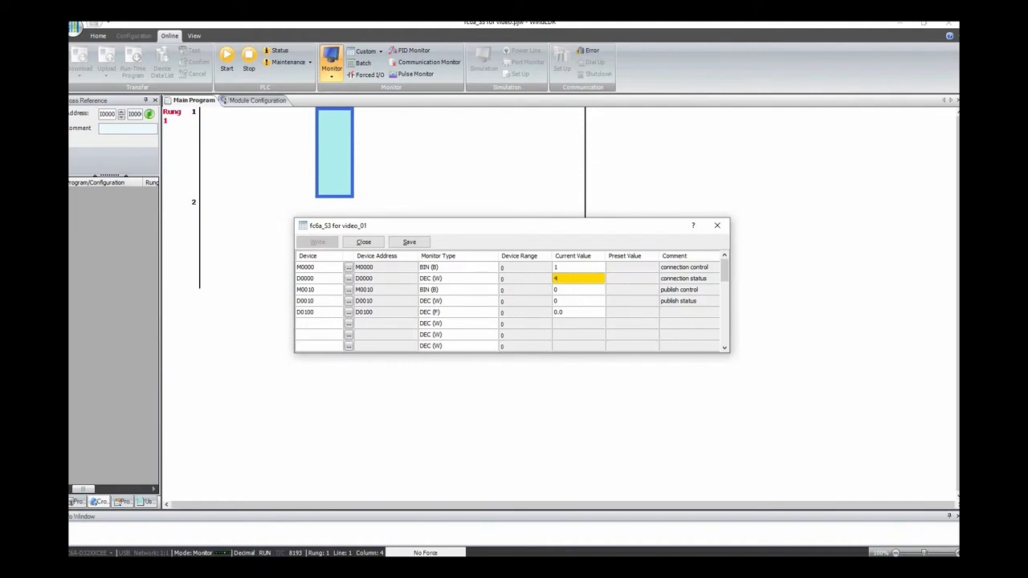
- Switch to the AWS IoT console and subscribe to the topic fc6as3 in the MQTT test client
mouse_move(180, 566)
click(180, 566)
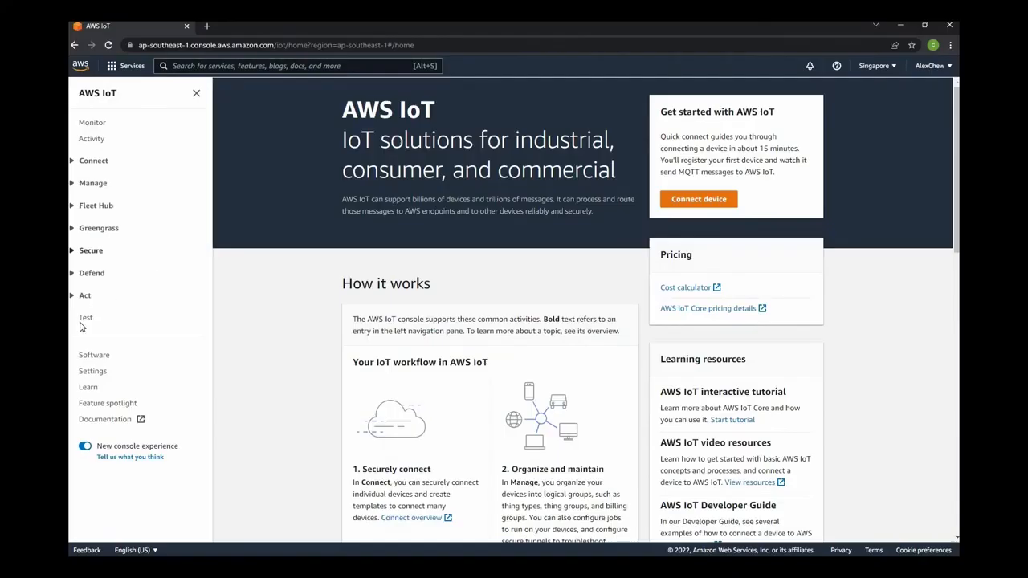
click(84, 320)
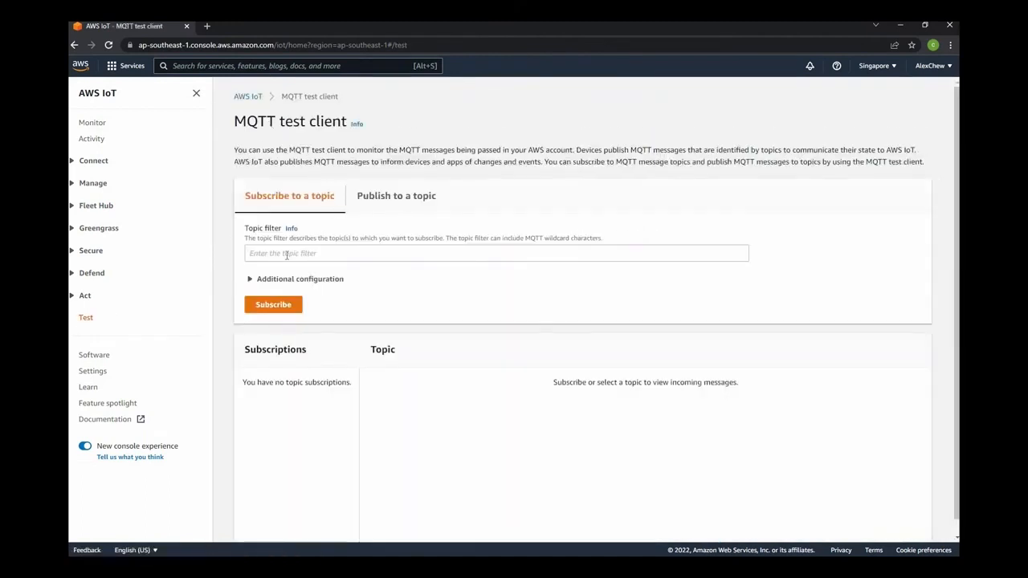
click(287, 254)
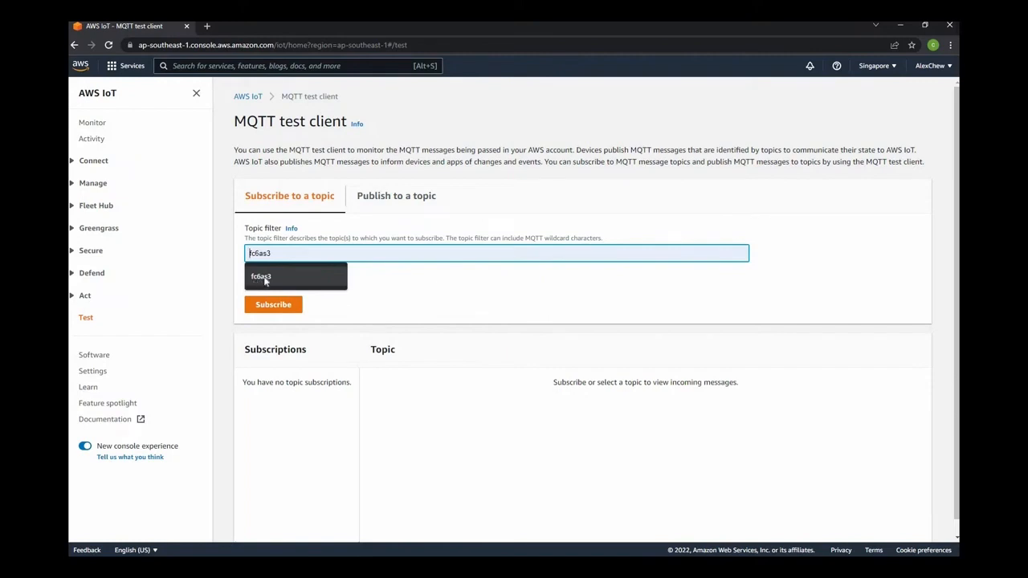
click(264, 277)
click(273, 304)
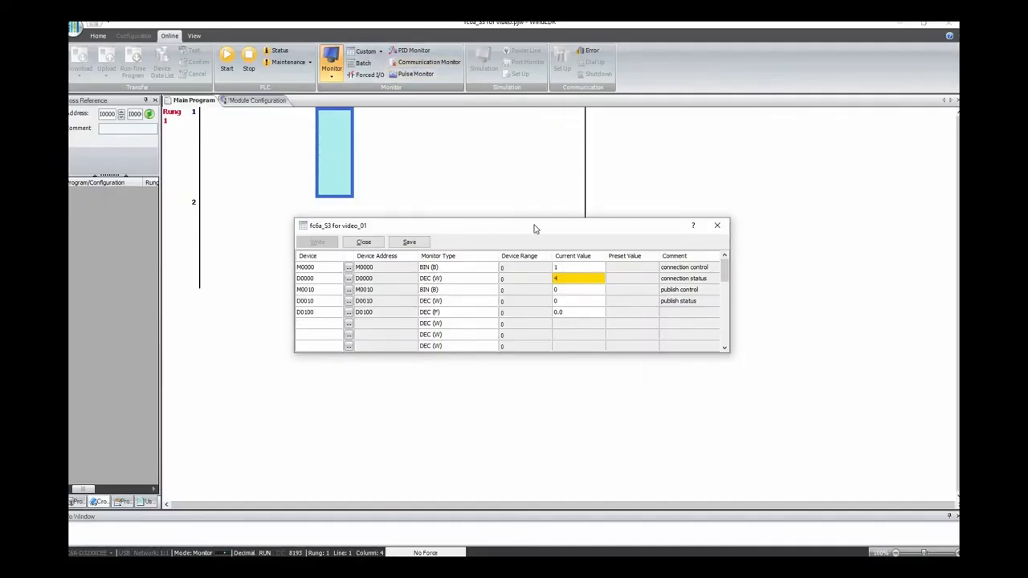
- Switch to WindLDR, reopen the custom monitor fc6a_S3 for video_01 and place it clear of the AWS subscription list
click(717, 226)
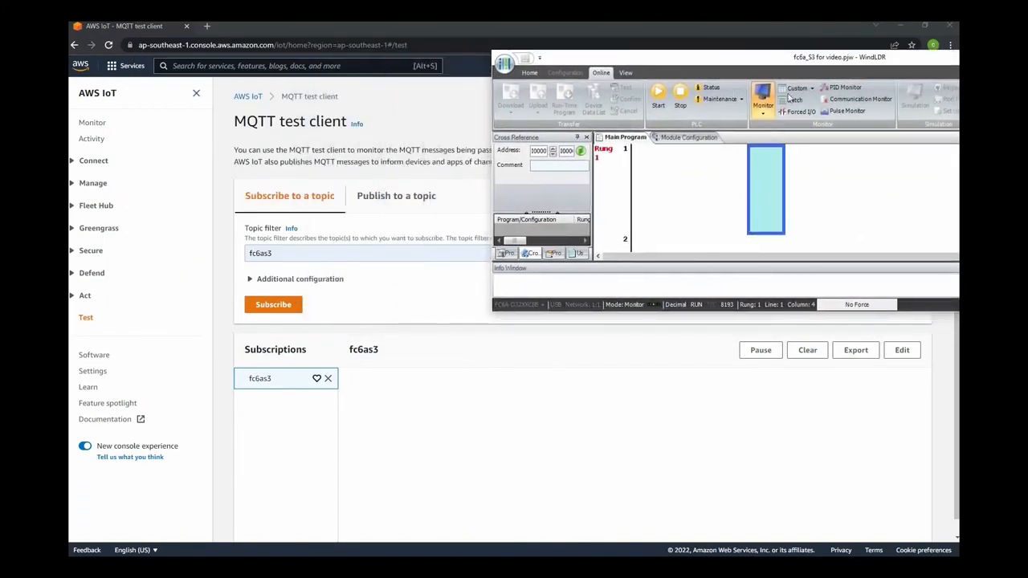
click(803, 90)
click(811, 112)
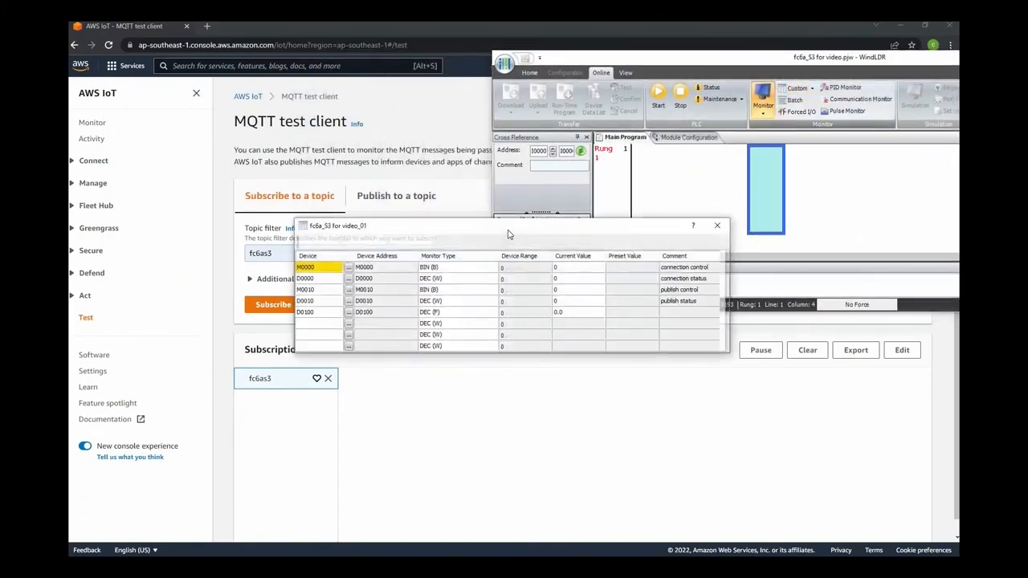
drag(509, 231, 697, 163)
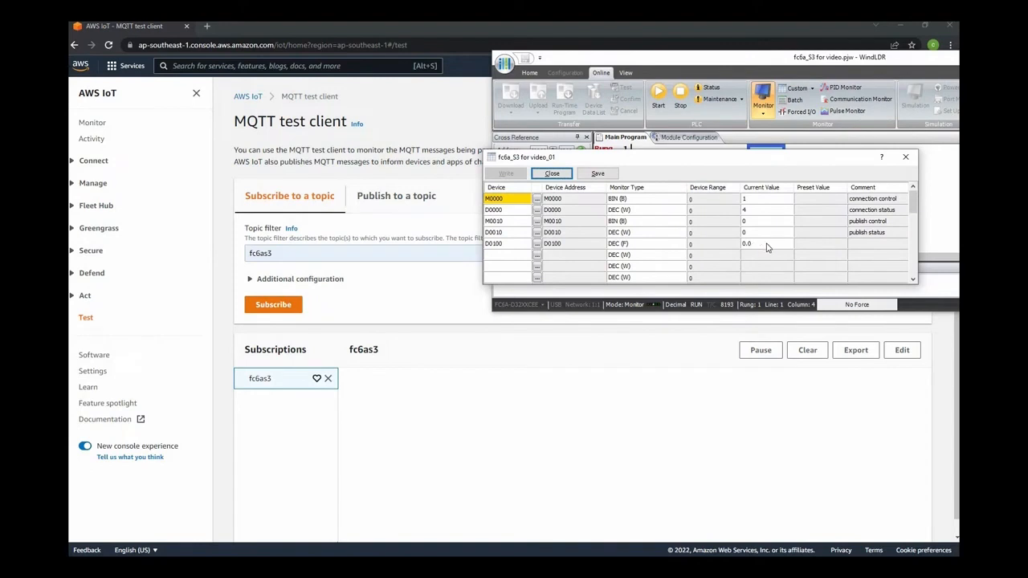
- Set the current value of D0100 to 83 and the publish control device M0010 to 1
click(755, 246)
click(755, 243)
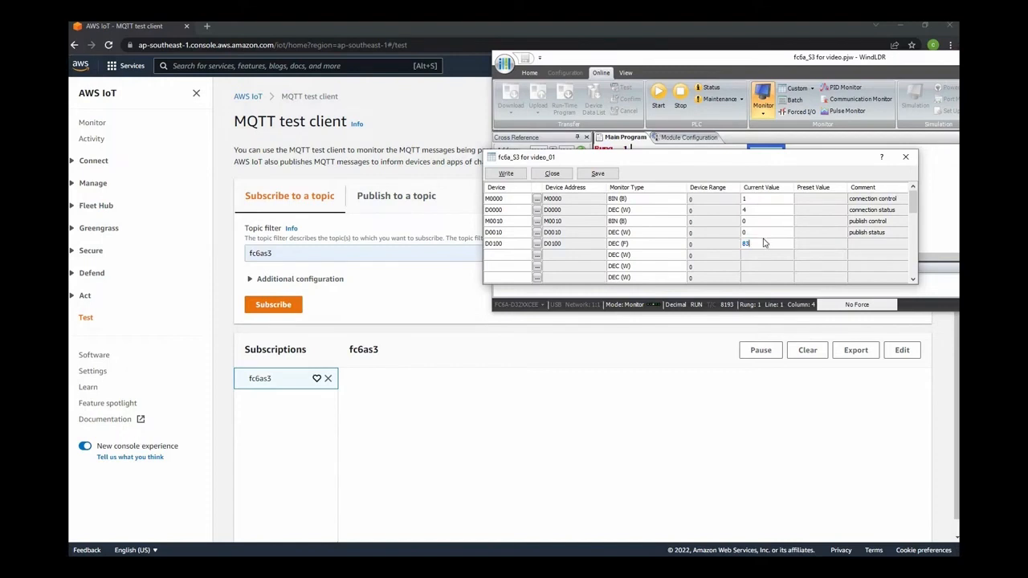
key(Return)
click(757, 225)
text(1)
key(Return)
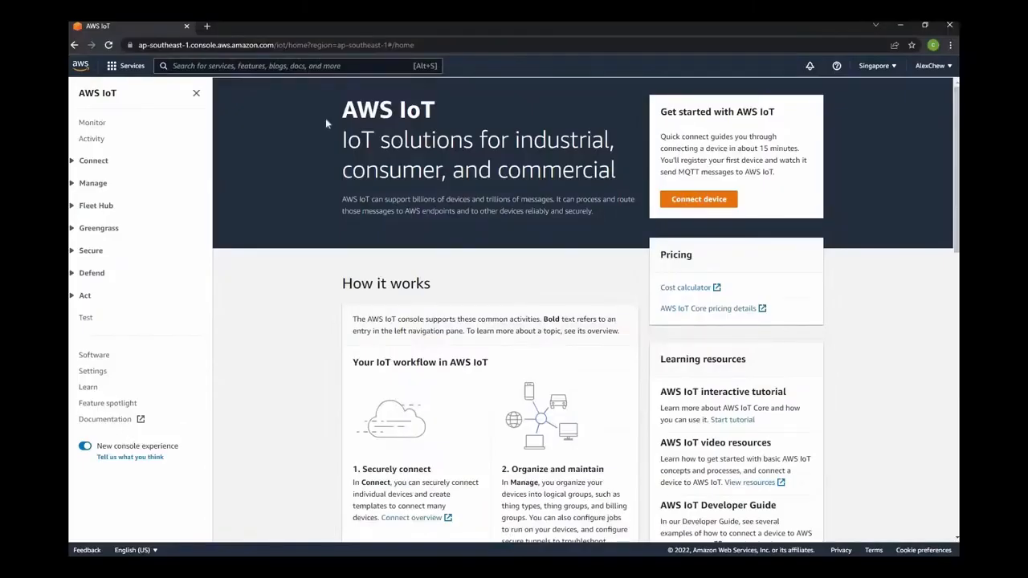
- Find the S3 service in the AWS console and start creating a new bucket
click(273, 66)
text(s3)
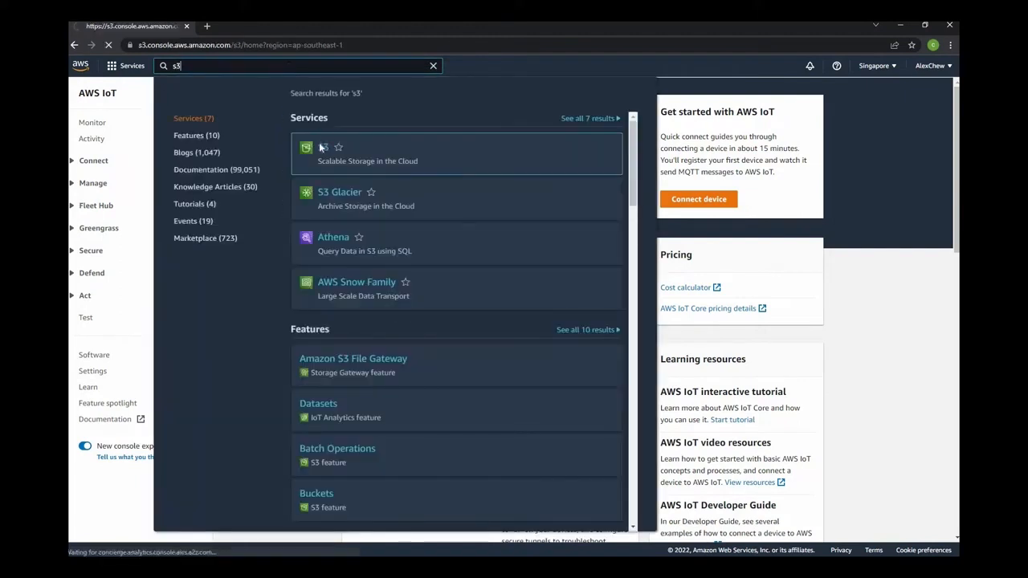
click(321, 147)
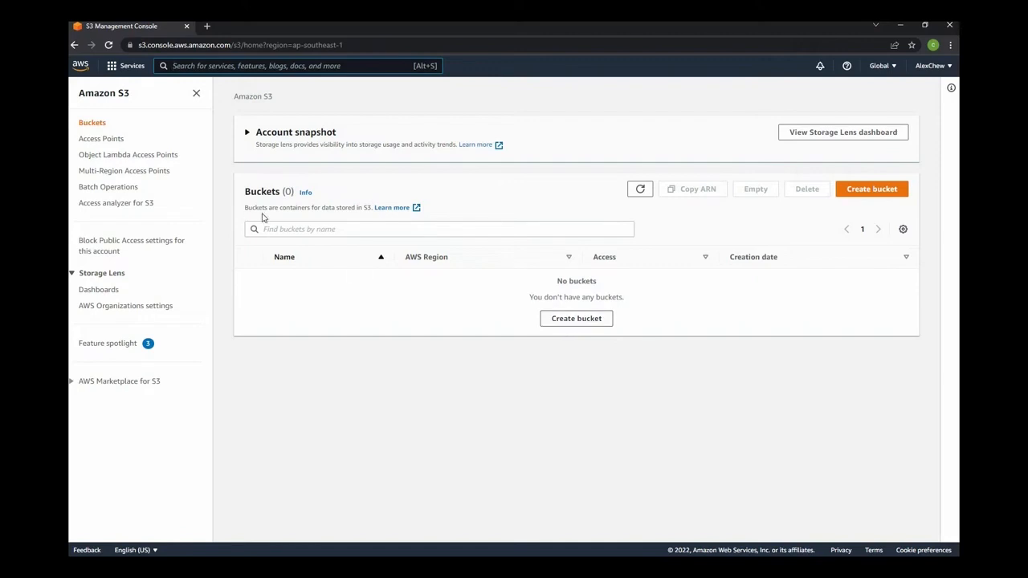
drag(280, 208, 368, 211)
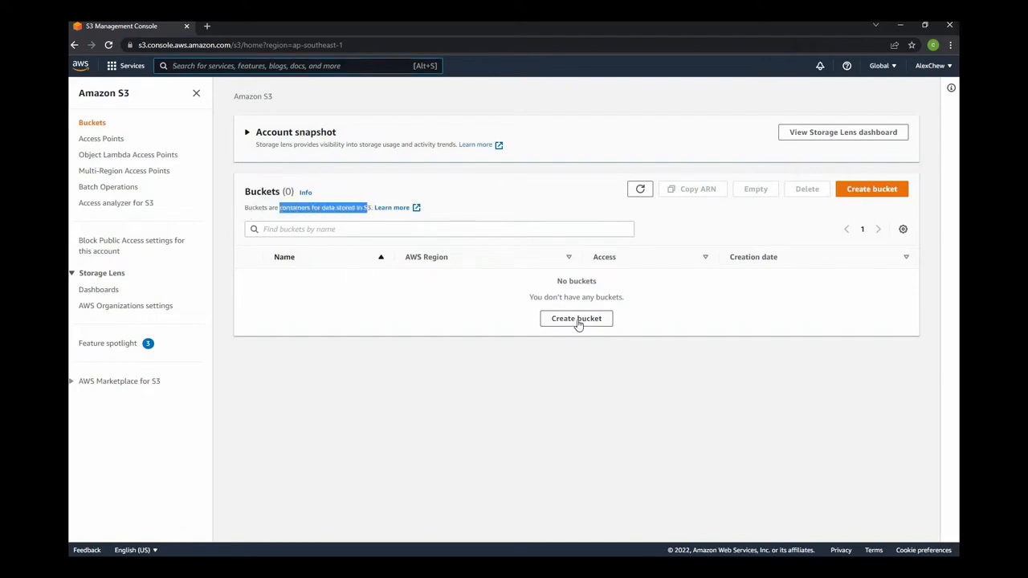
click(577, 321)
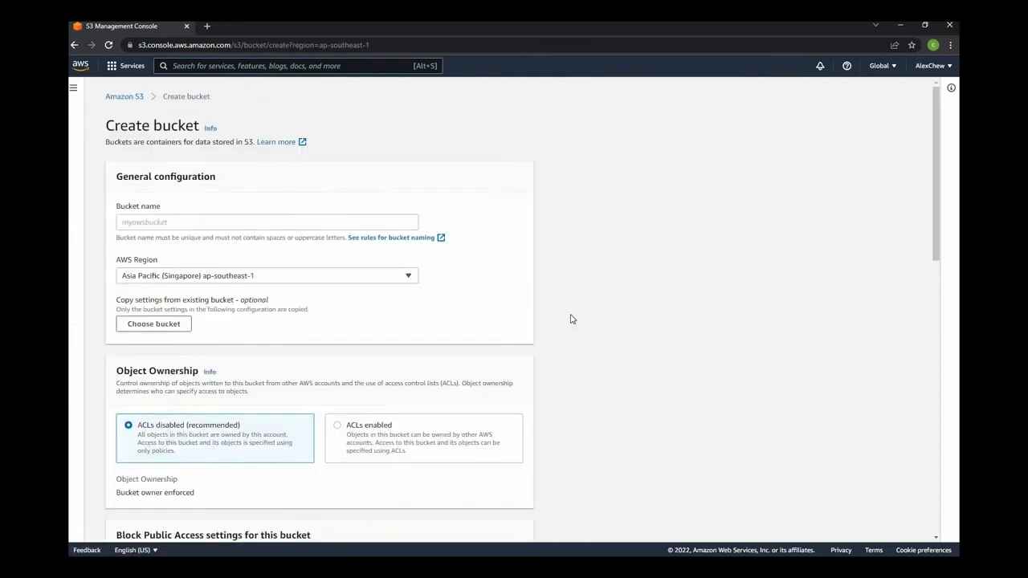
- Try to create a bucket named temp1 with the default settings
click(158, 224)
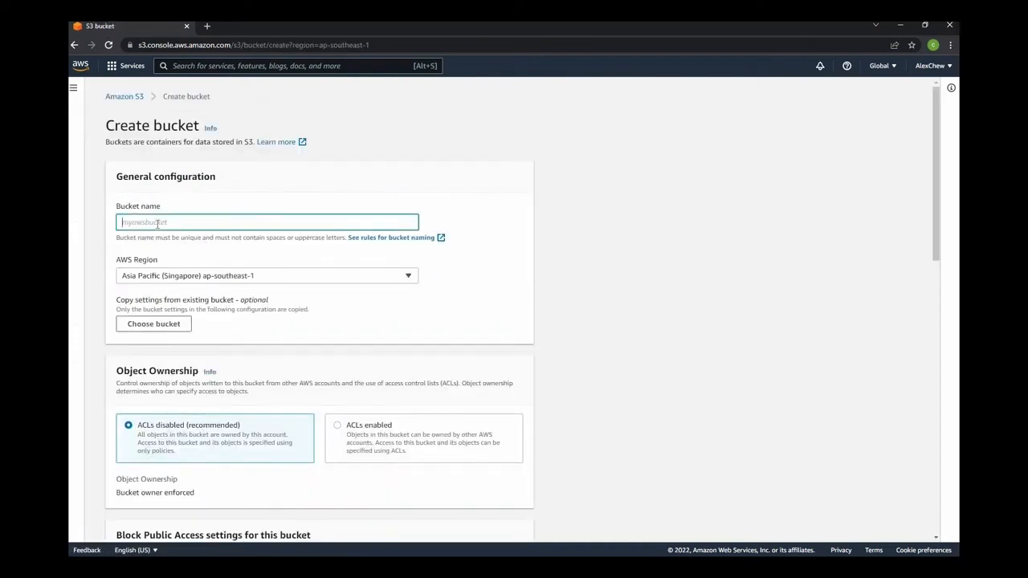
text(tep)
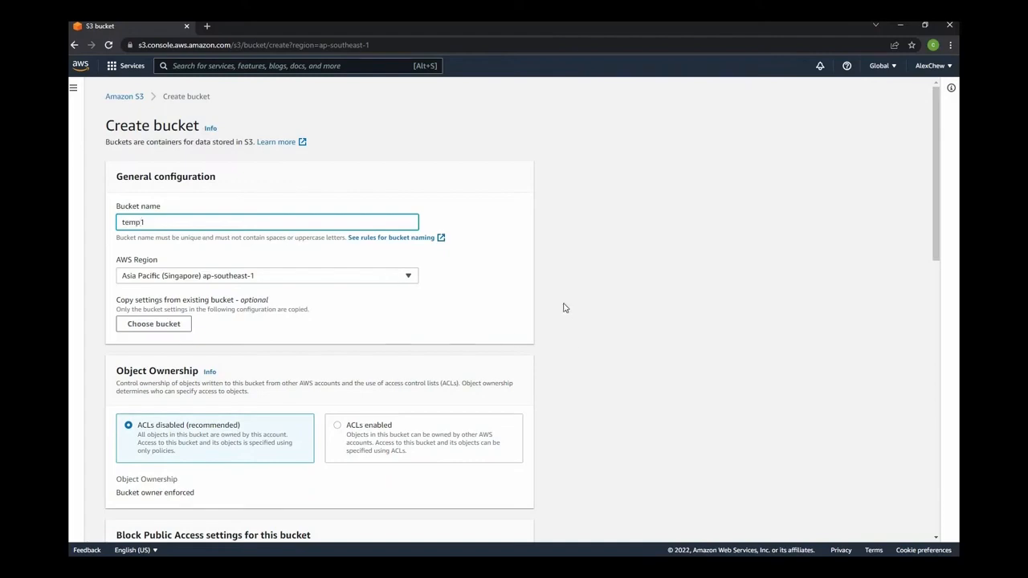
scroll(564, 307, down, 10)
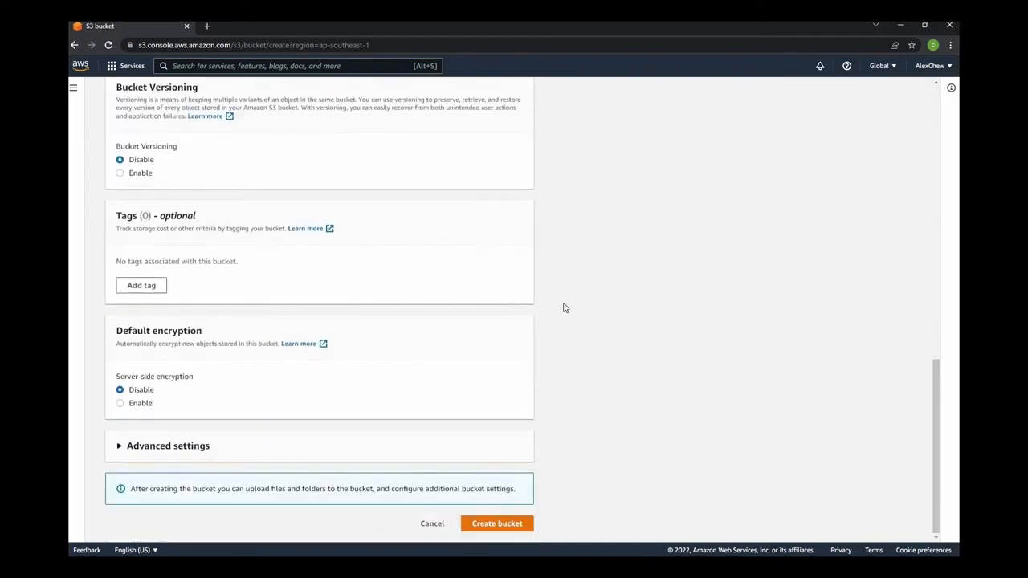
click(494, 526)
- Rename the bucket temperature10 and create it with the default settings
click(147, 98)
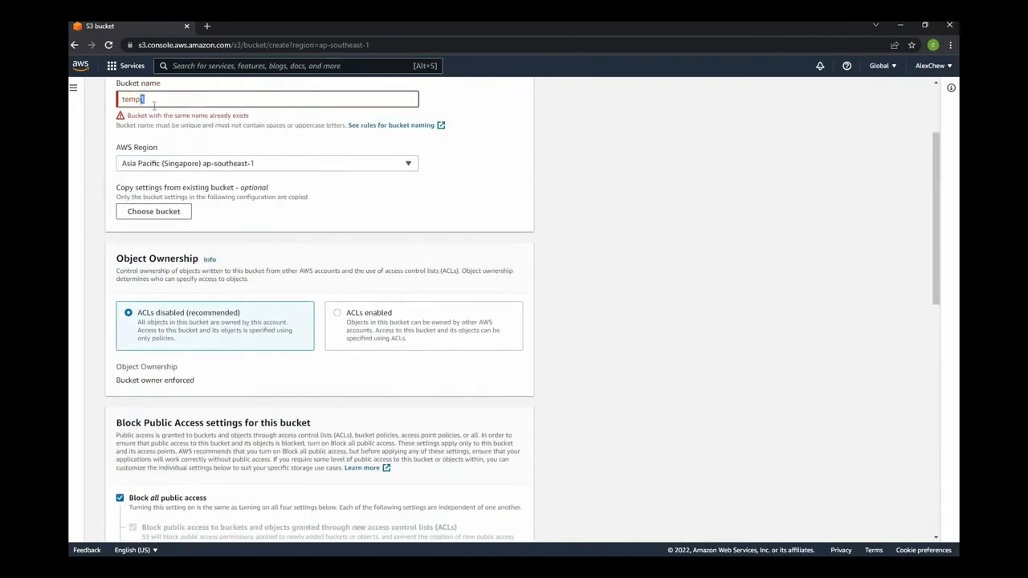
text(2)
key(ctrl+a)
text(temper)
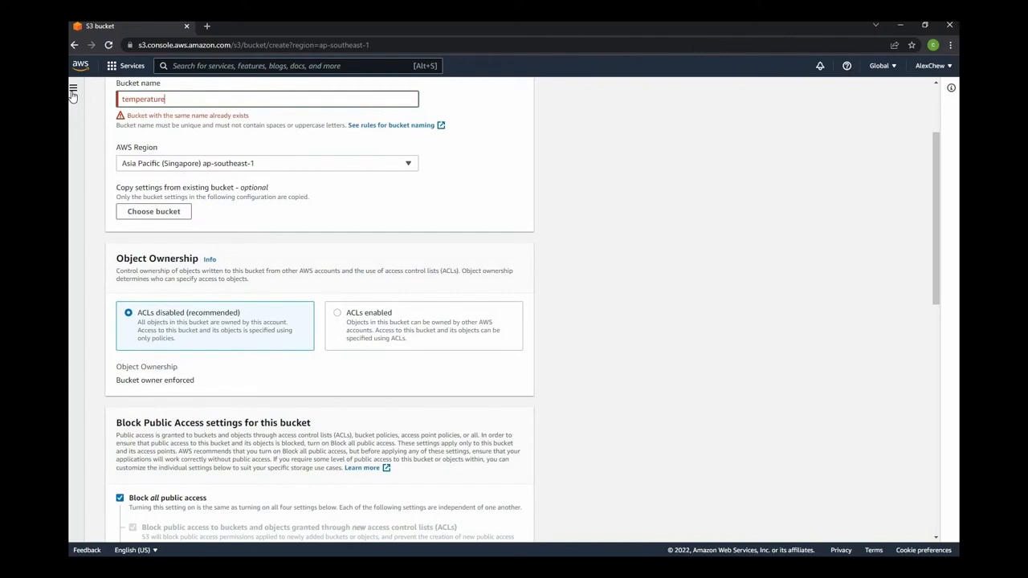
scroll(501, 432, down, 3)
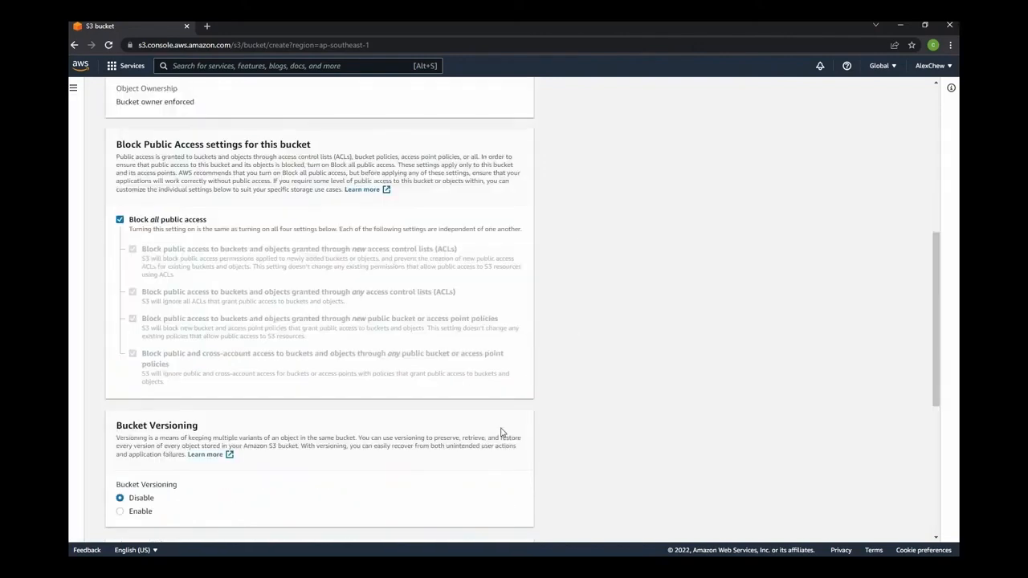
scroll(502, 432, down, 5)
click(500, 523)
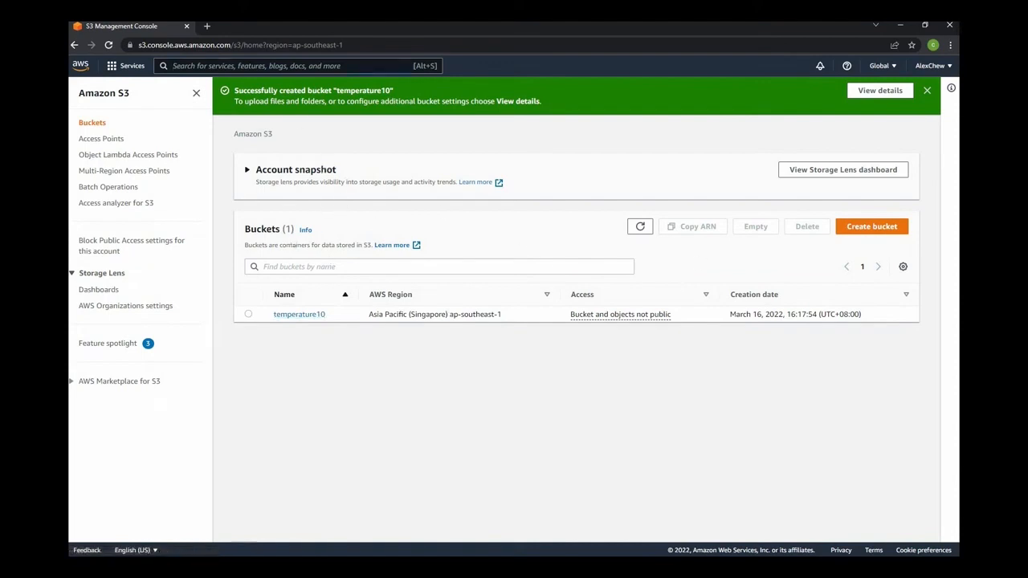
- Search the AWS services for iot, open IoT Core and go to its message rules
key(alt+s)
text(iot)
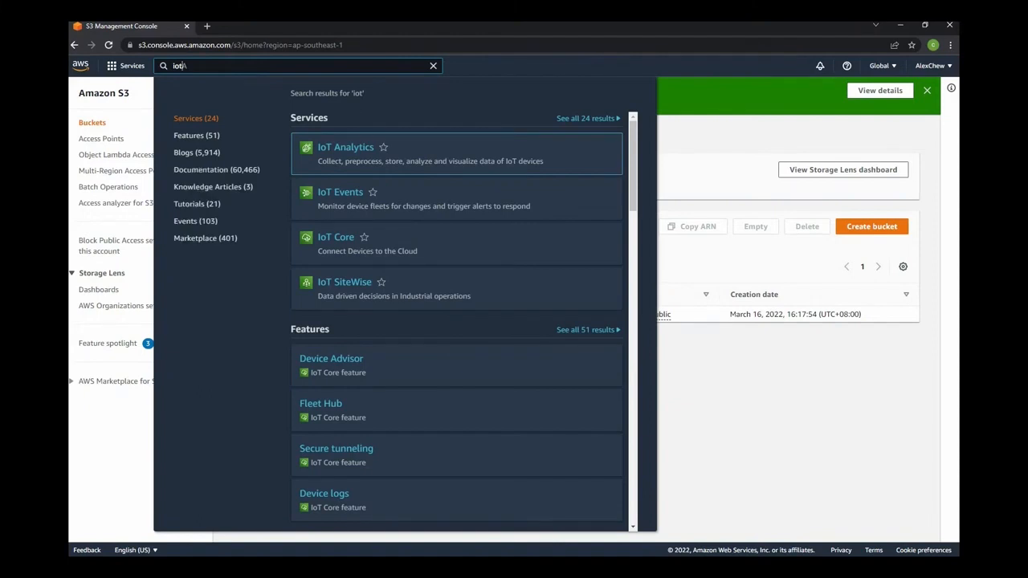
click(345, 239)
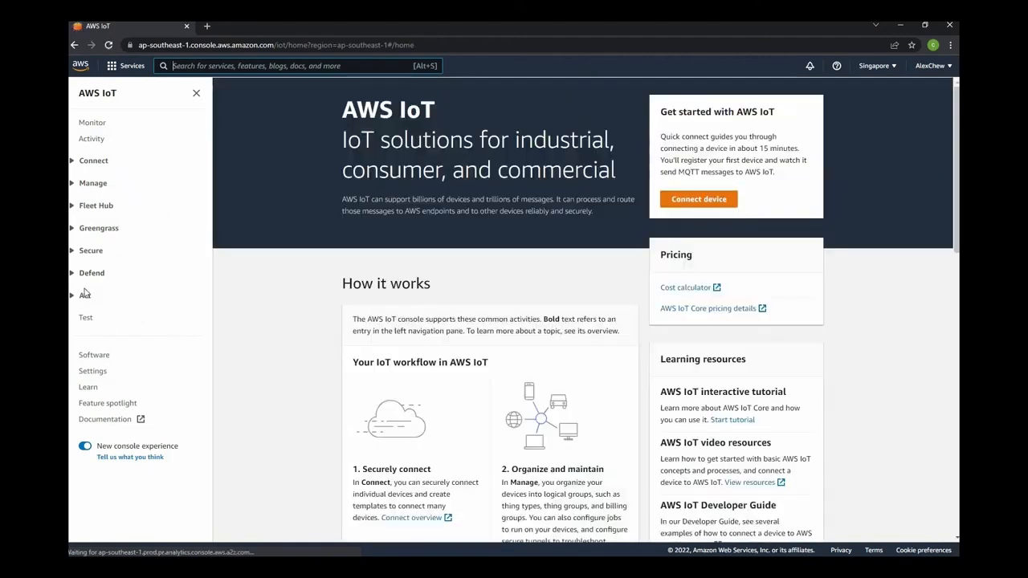
click(73, 299)
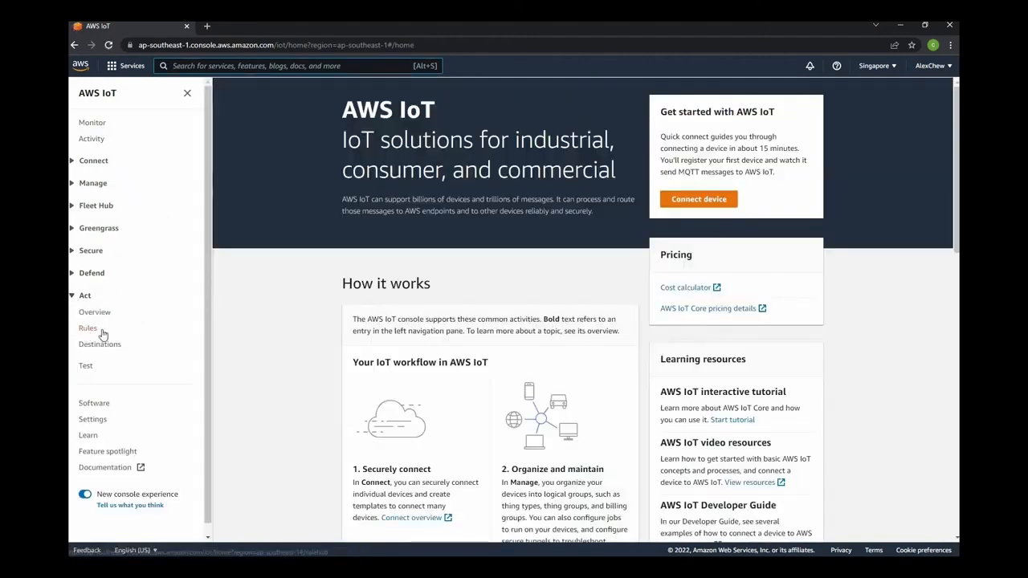
click(90, 329)
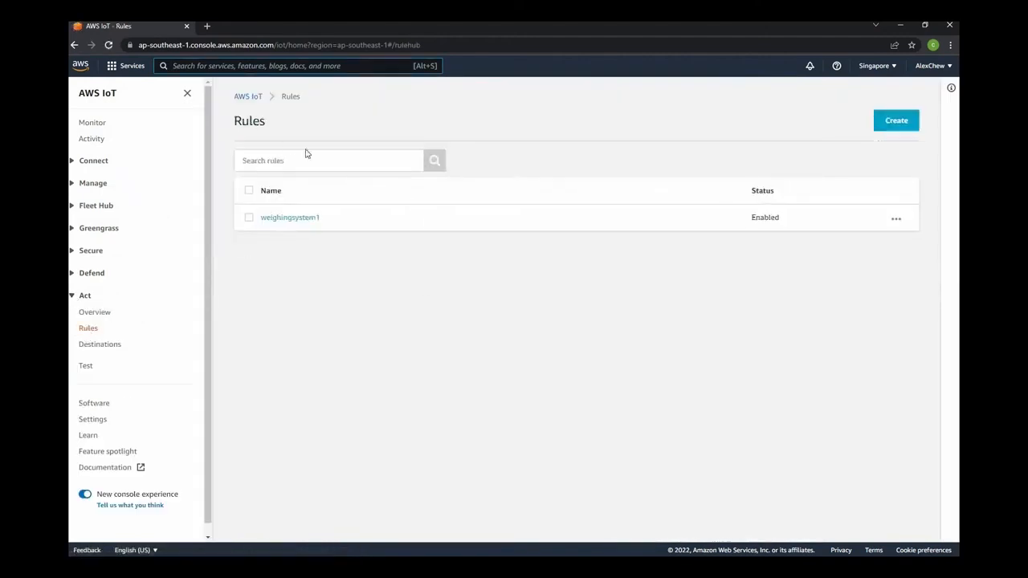
- Start creating a new IoT rule and name it roomtemp
click(895, 122)
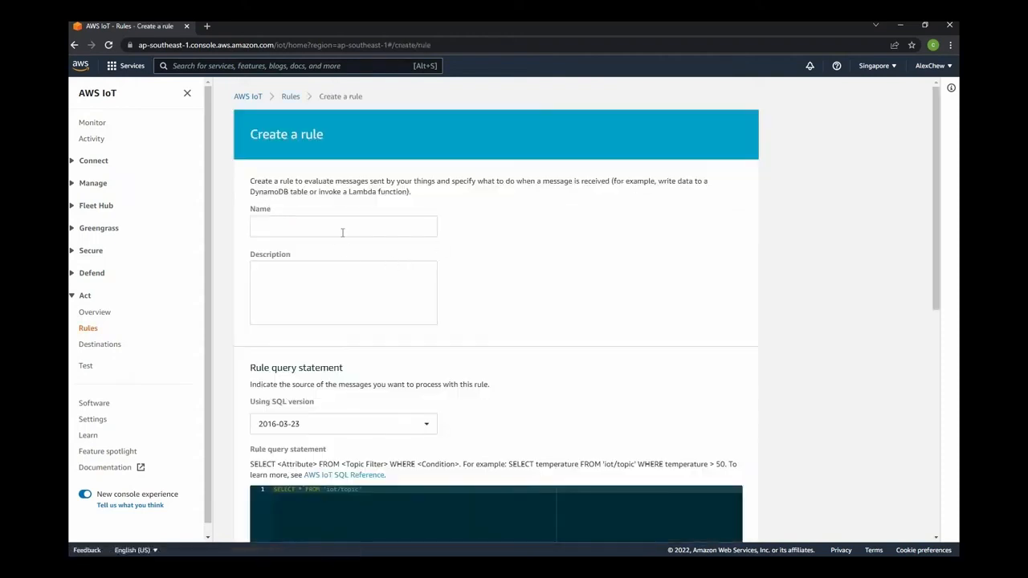
click(342, 232)
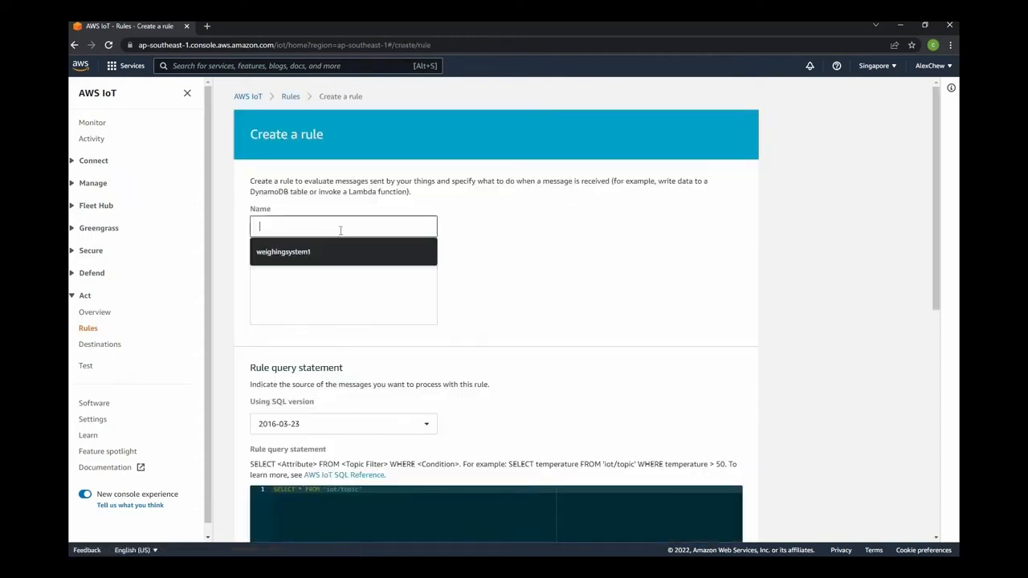
text(room)
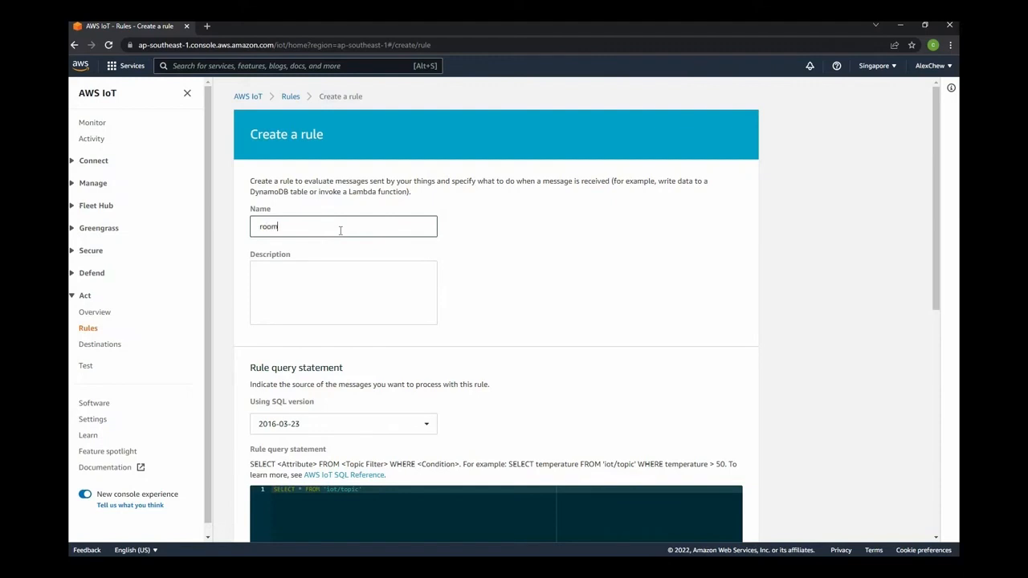
text(temp)
- Change the topic in the rule query statement so it reads SELECT * FROM 'fc6as3'
scroll(611, 283, down, 2)
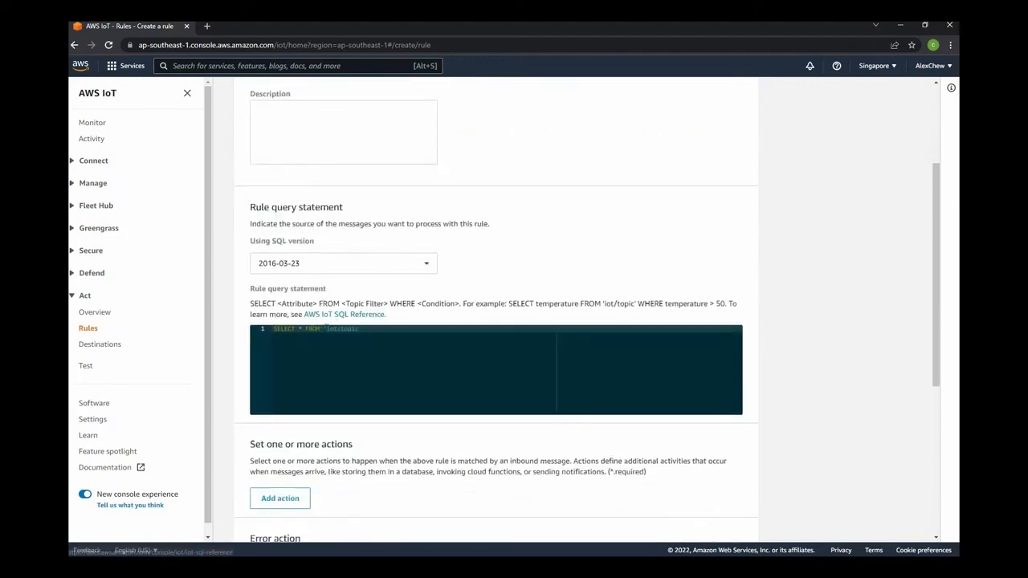
drag(353, 328, 358, 329)
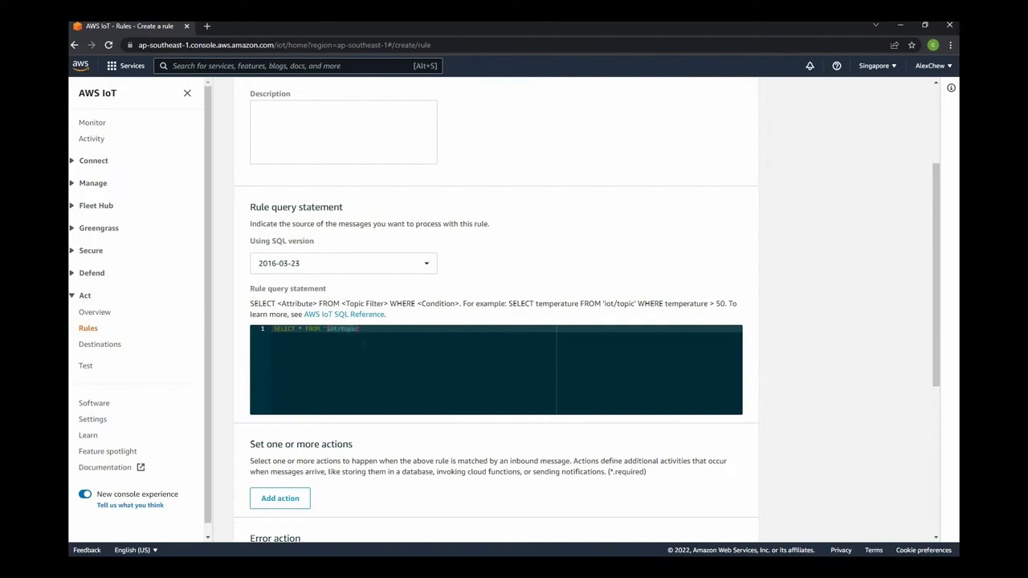
text(E)
scroll(276, 345, down, 2)
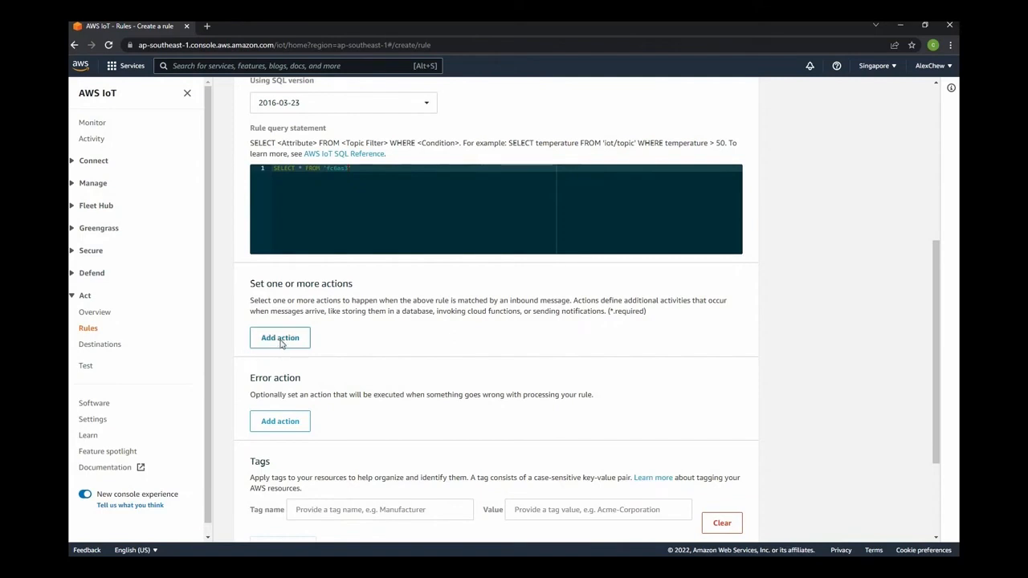
- Add a rule action that stores a message in an Amazon S3 bucket and proceed to its configuration
click(281, 339)
scroll(638, 257, down, 2)
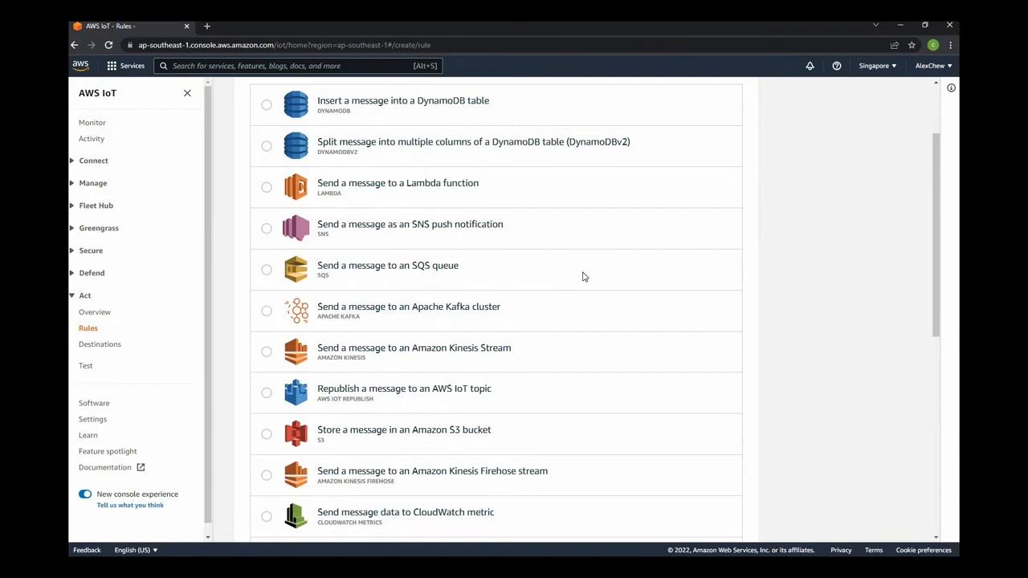
click(267, 438)
scroll(626, 344, down, 5)
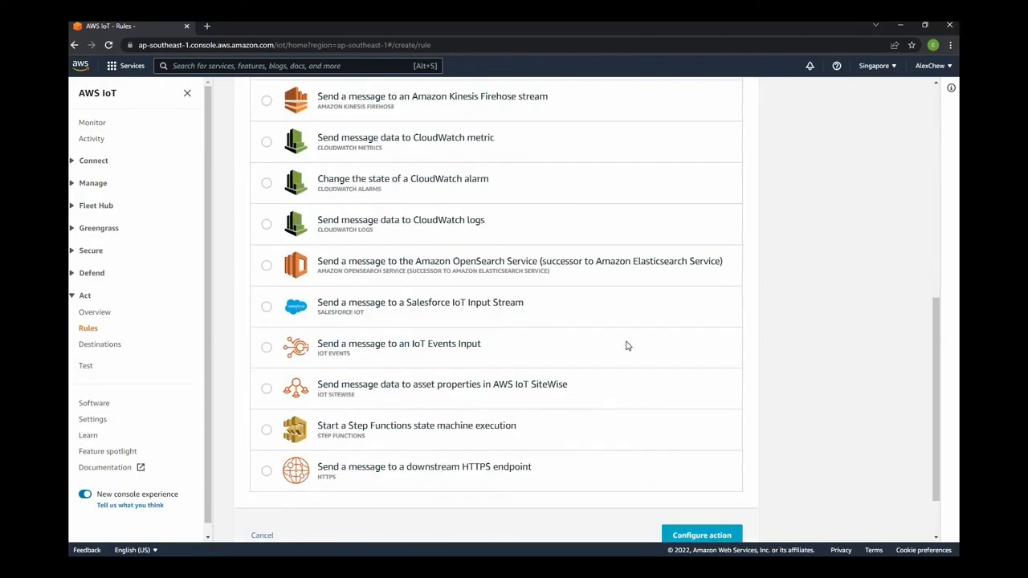
scroll(643, 378, down, 1)
click(701, 462)
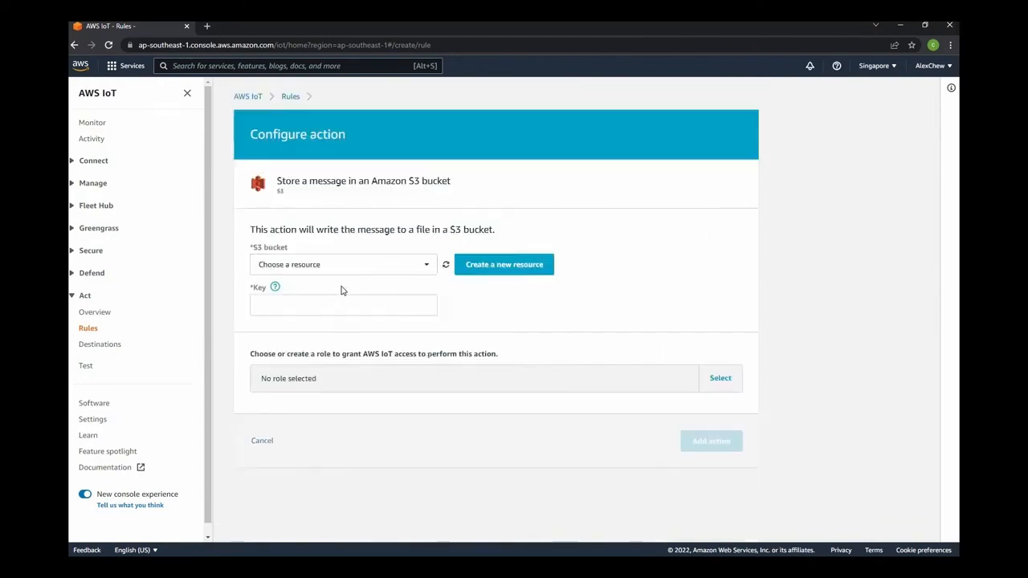
- Set the action's S3 bucket to temperature10 and its key to room1/${timestamp()}.txt
click(428, 266)
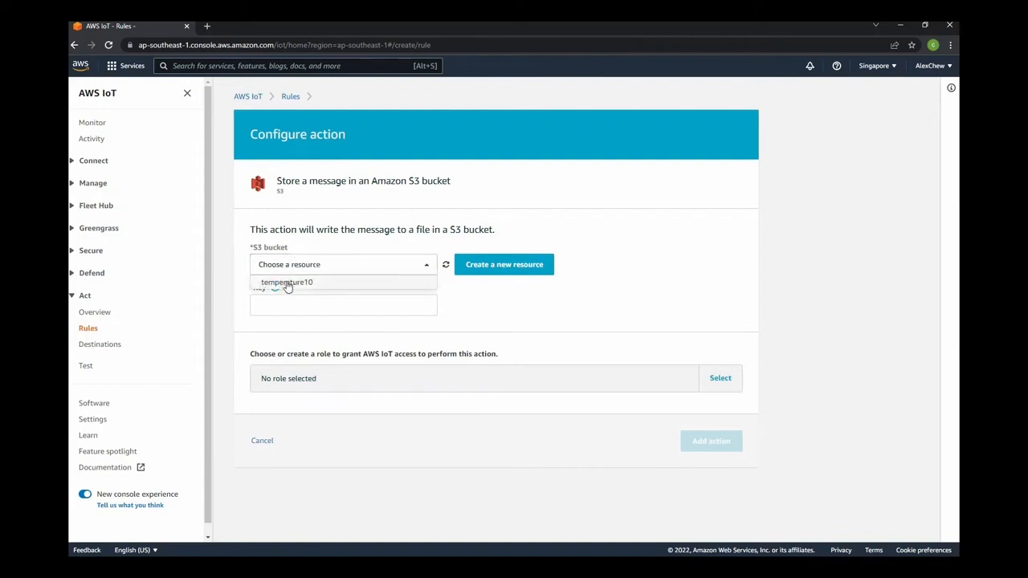
click(347, 284)
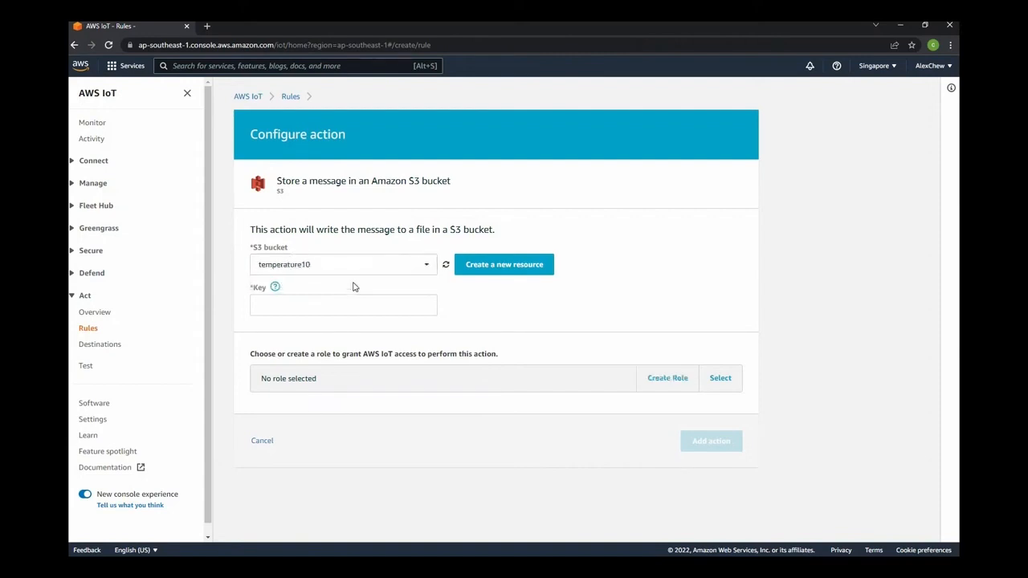
click(301, 302)
click(291, 302)
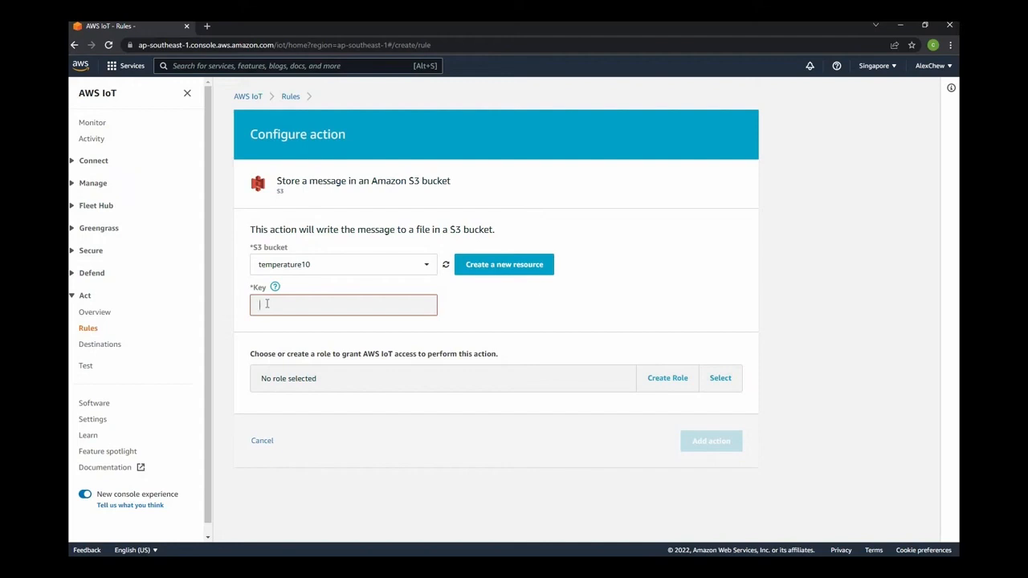
text(robm1/$)
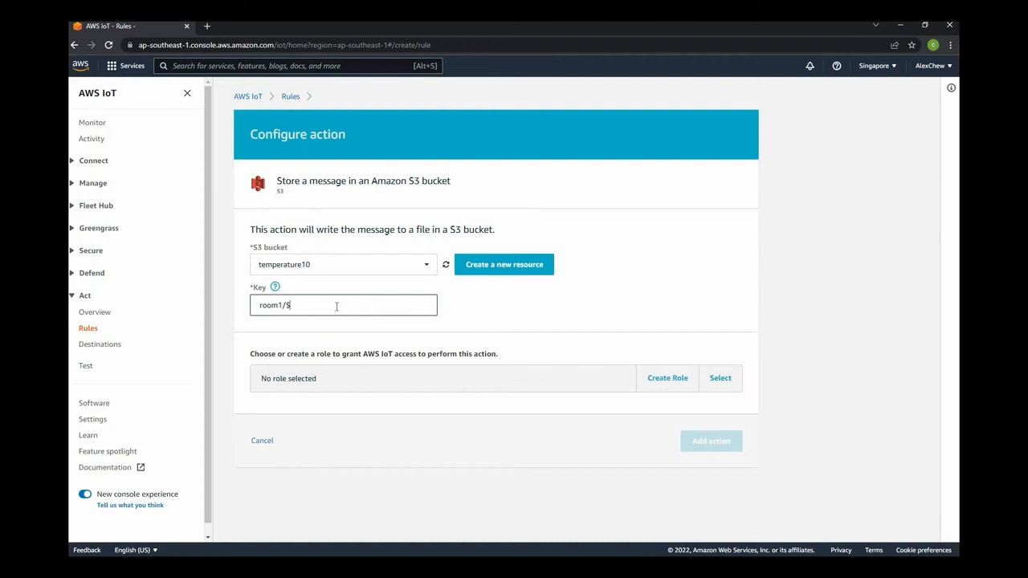
text(timestamp()}.txt)
- Assign the existing IAM role named after the account owner to the S3 action, add the action and create the rule
click(720, 379)
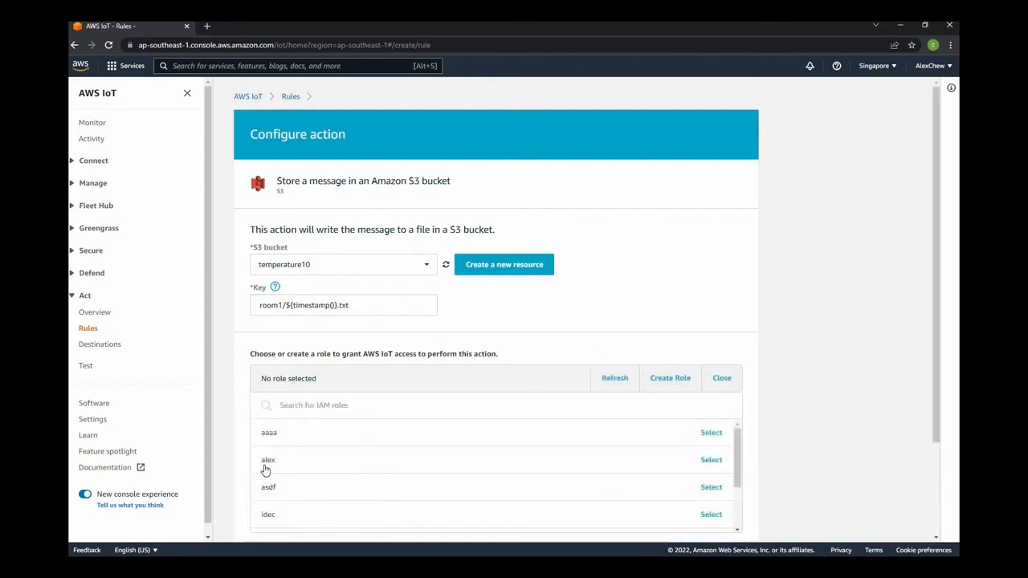
click(270, 464)
click(312, 380)
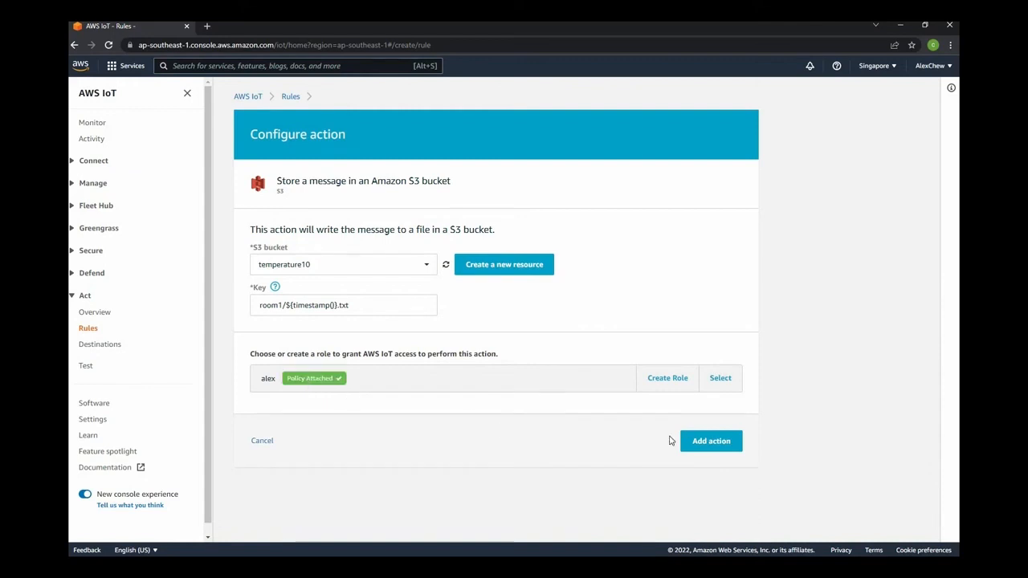
click(712, 443)
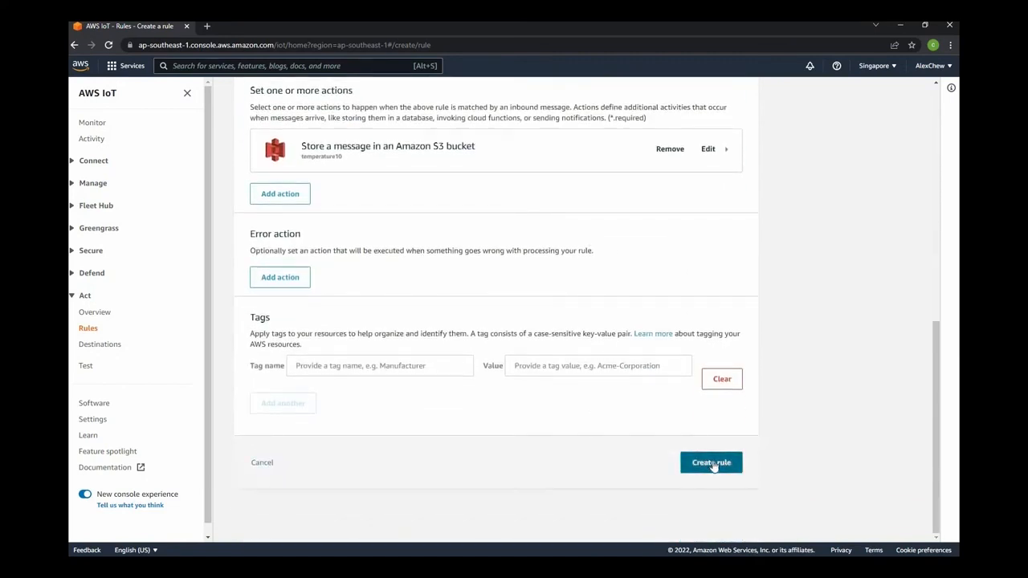
click(711, 464)
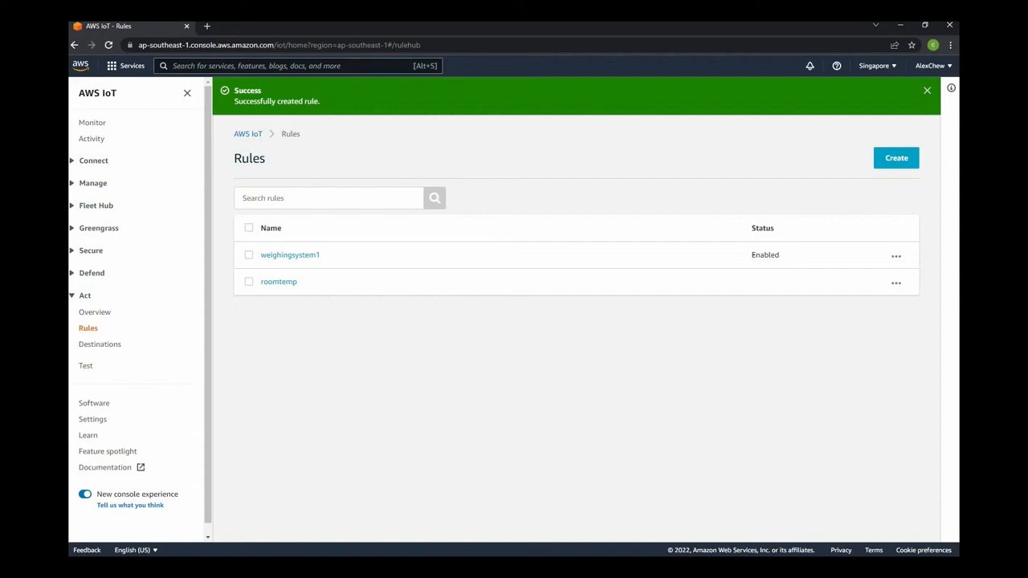
- Search the AWS services for s3, open the temperature10 bucket and bring up WindLDR's device monitor beside it
click(276, 65)
text(s3)
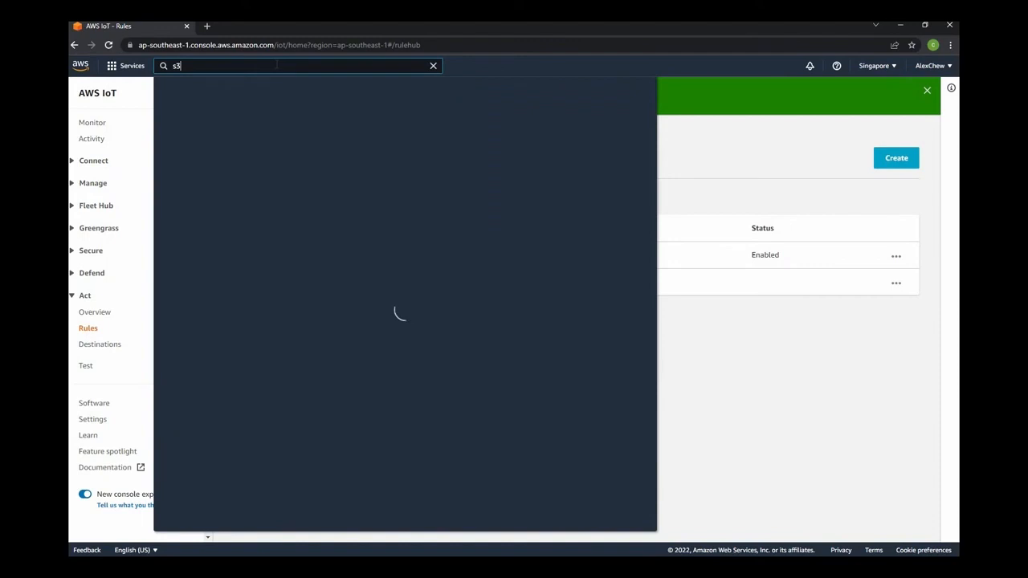
click(325, 148)
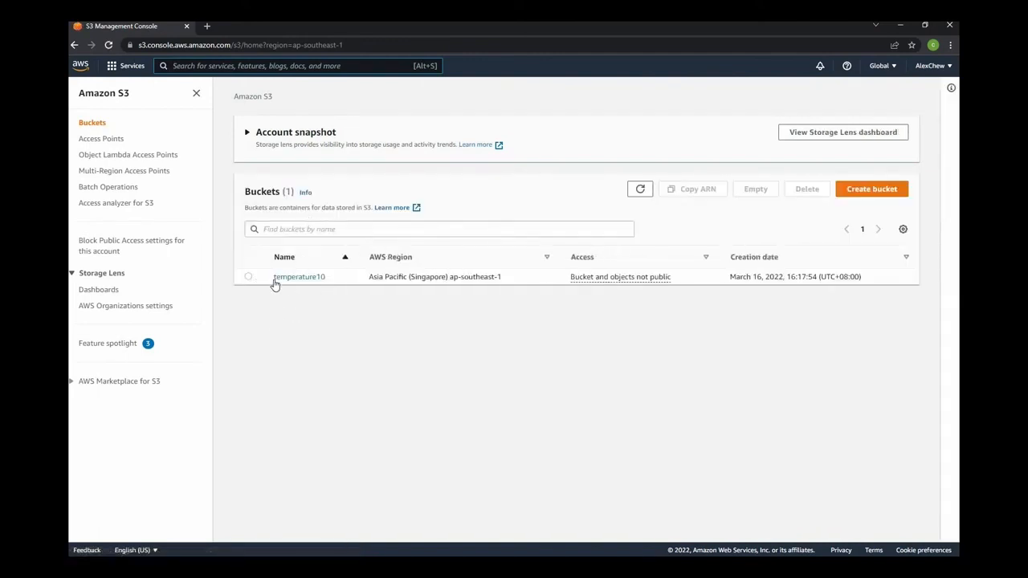
click(298, 281)
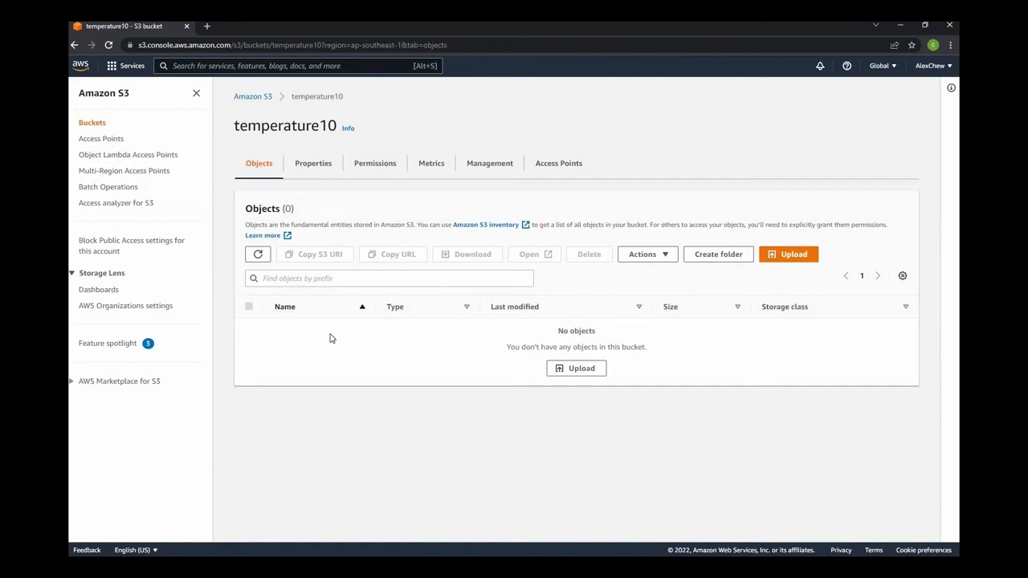
click(321, 555)
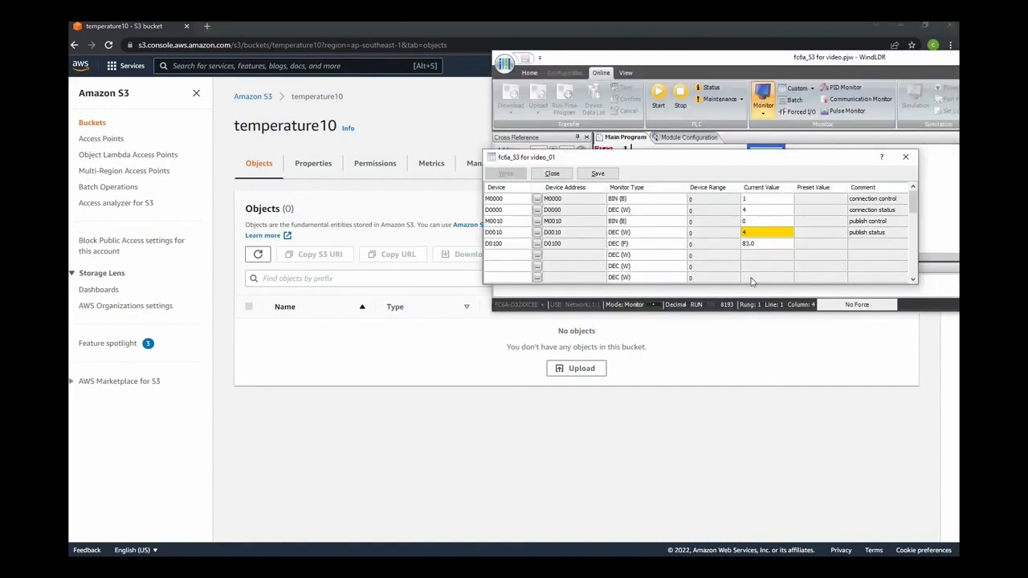
drag(747, 157, 774, 146)
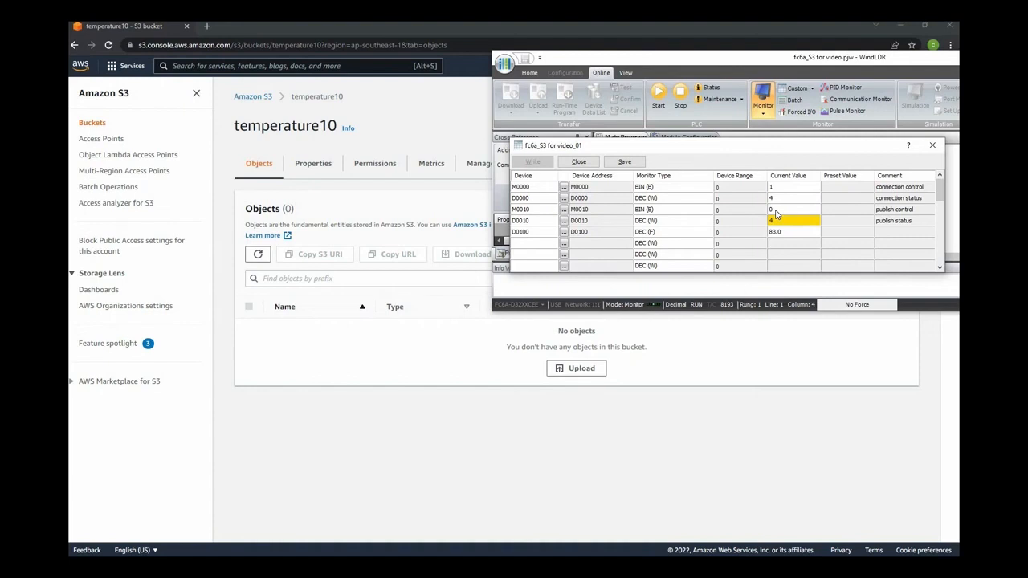
- Refresh the temperature10 bucket's objects, open the room1 folder and select the text file inside
click(258, 255)
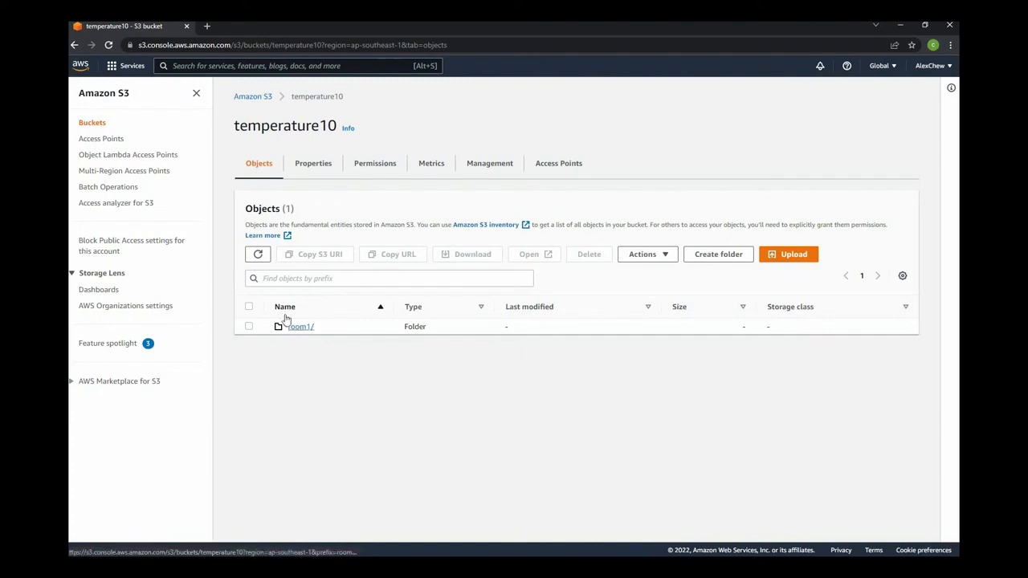
click(302, 328)
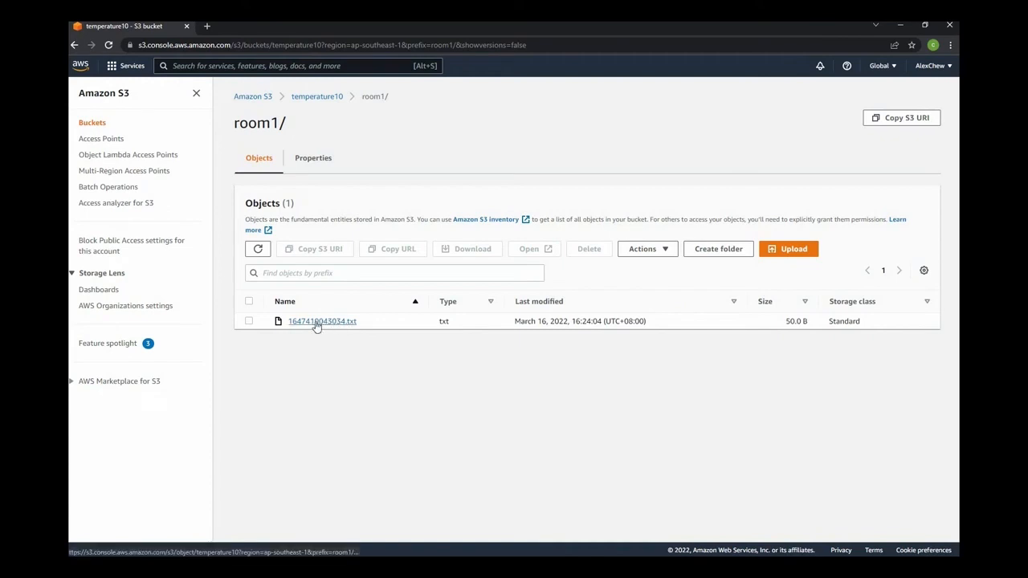
click(341, 328)
- In WindLDR, set D0100 to 72 and trigger publish control M0010, and refresh the room1 folder in S3
key(alt+Tab)
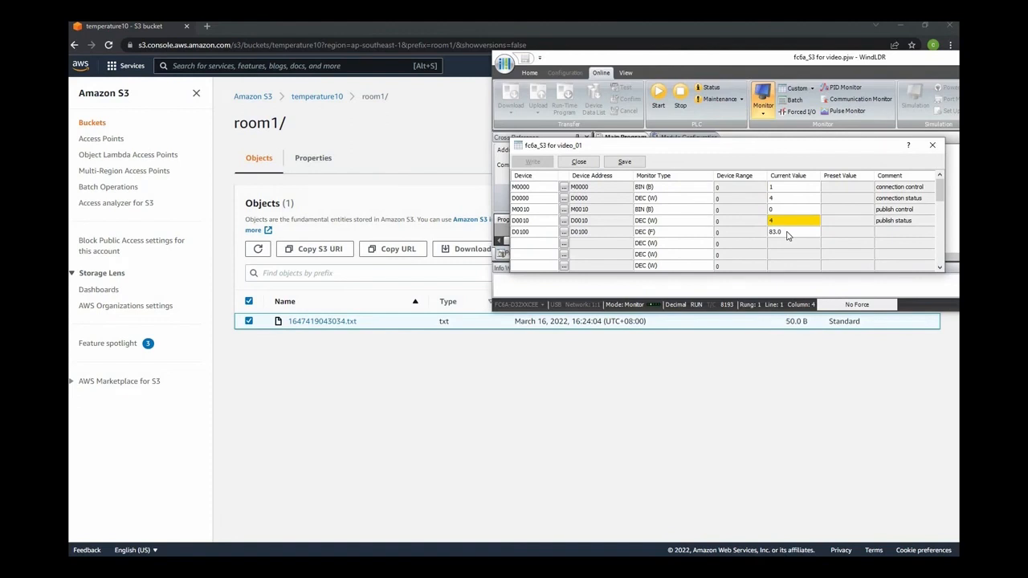
click(789, 233)
click(789, 232)
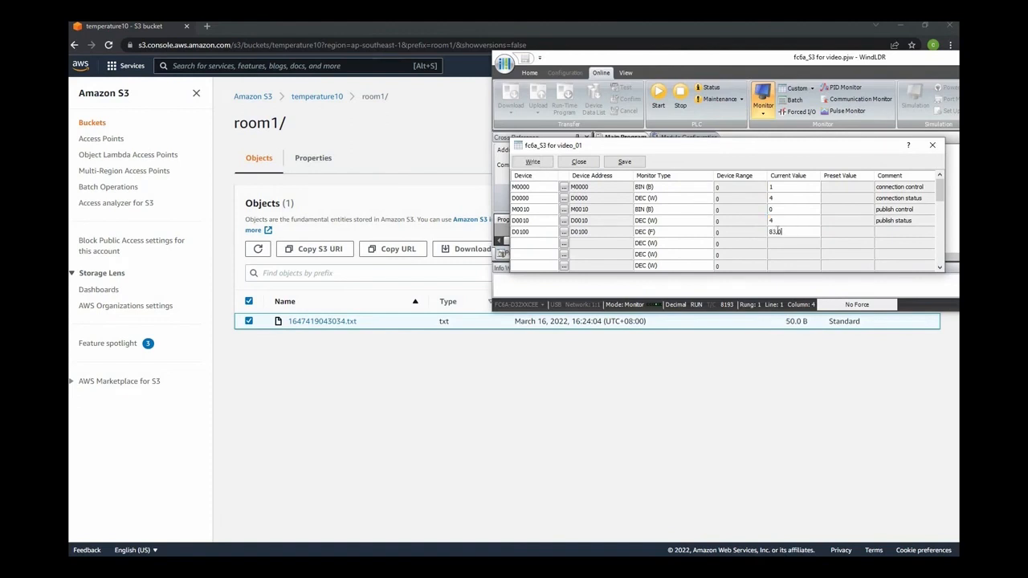
text(72)
click(783, 209)
click(782, 220)
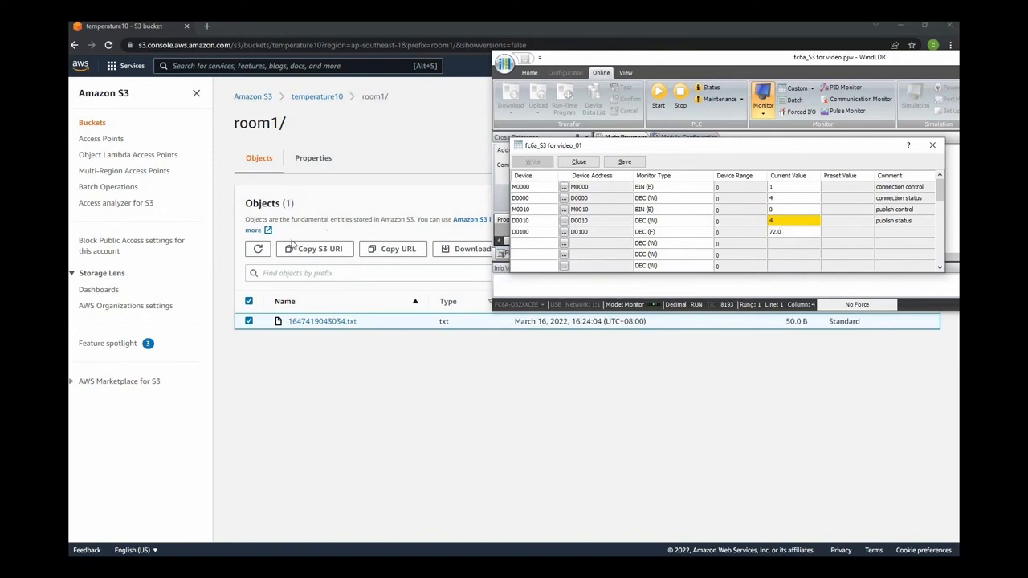
click(261, 249)
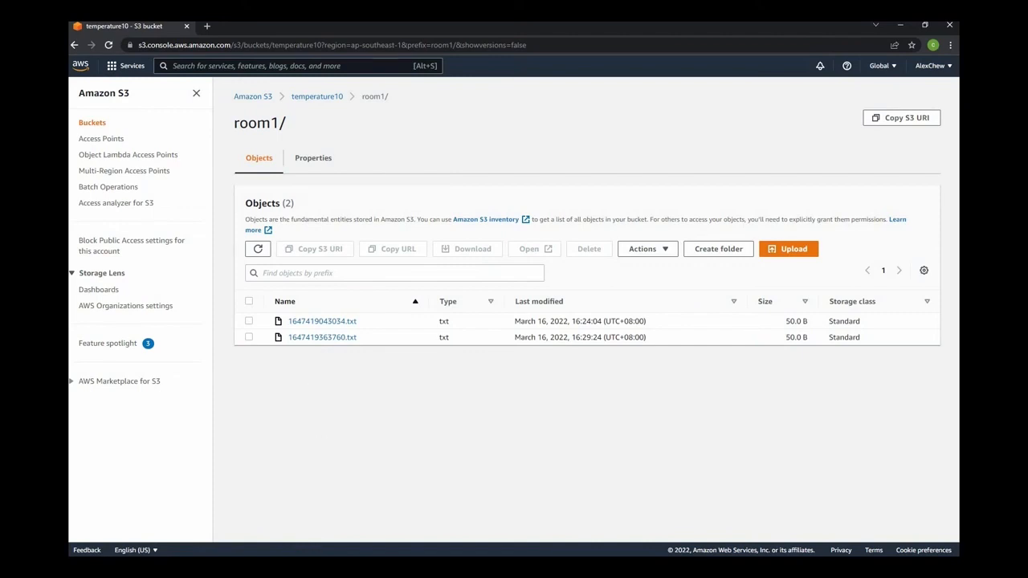
- Return to the WindLDR monitor and set the current value of D0100 to 90
key(alt+Tab)
click(793, 231)
click(793, 231)
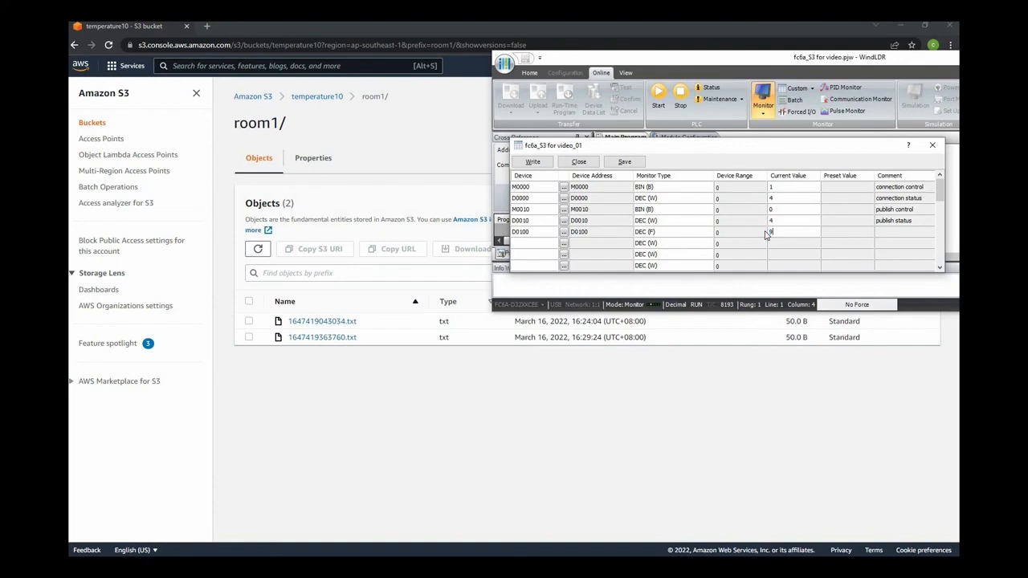
key(Return)
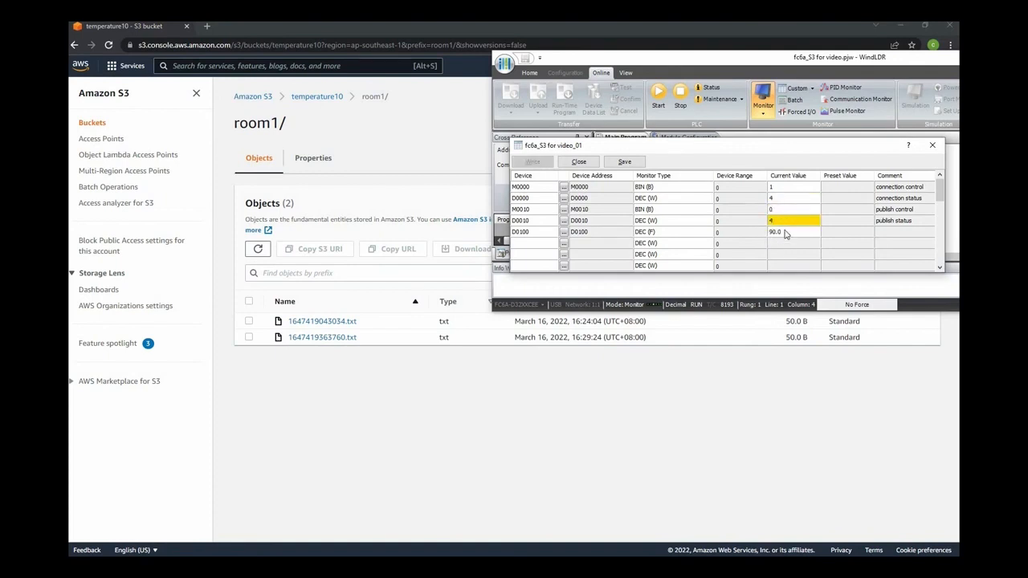
- Set the current value of D0100 to 60 and refresh the room1 folder's object list in S3
double_click(793, 232)
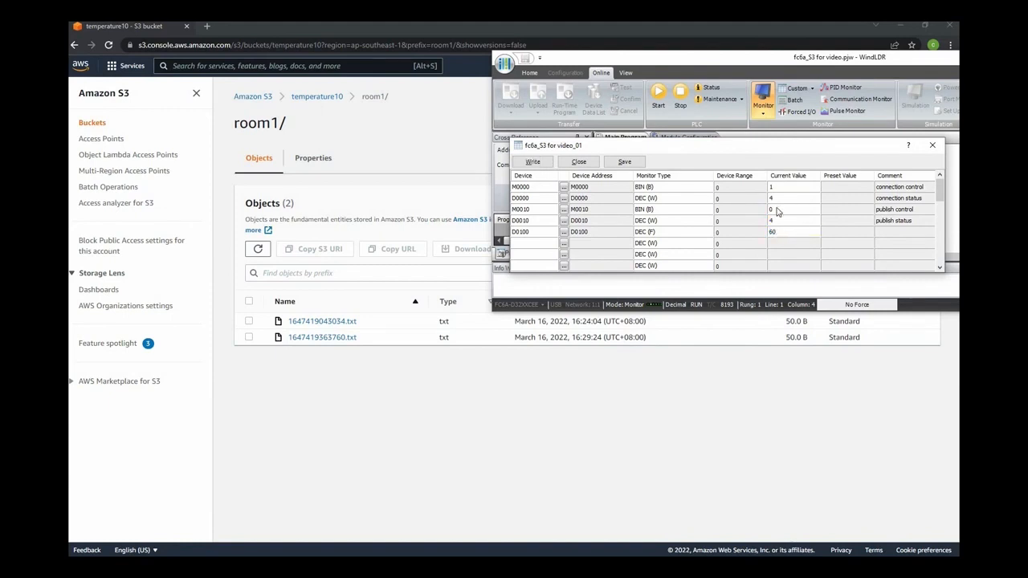
text(60)
key(Return)
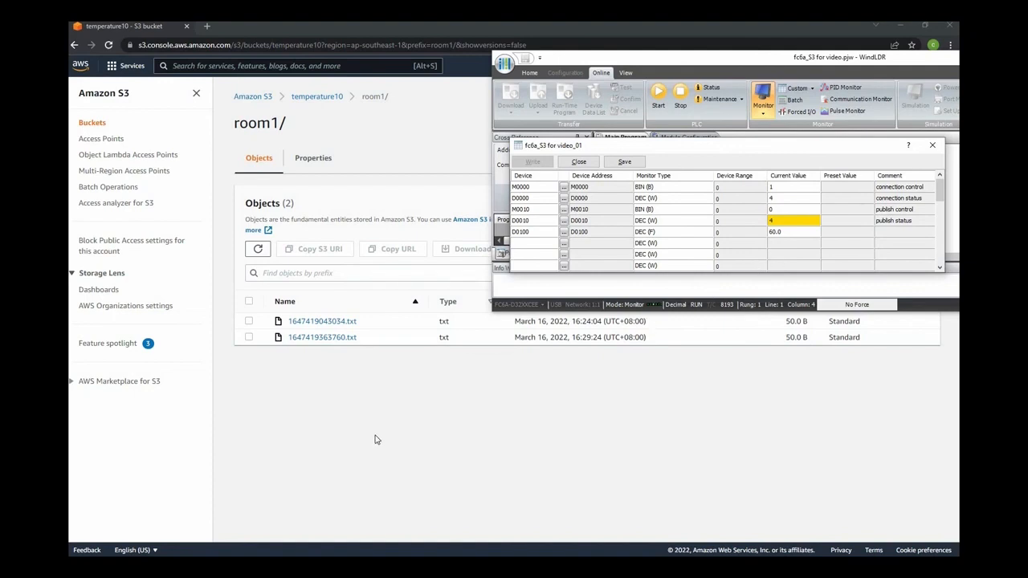
click(255, 251)
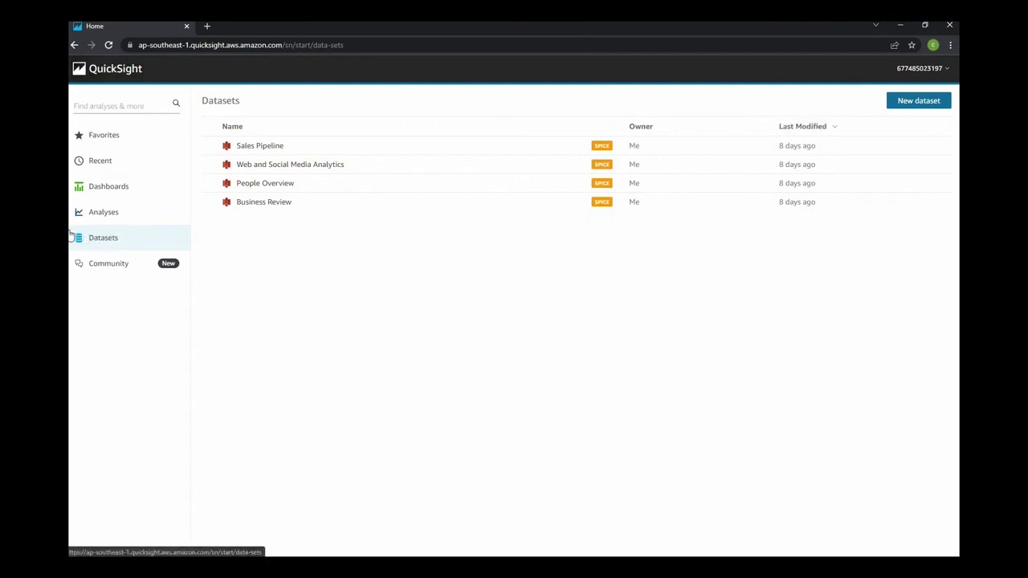
- In QuickSight, start a new dataset from S3 and name its data source roomtemp
click(925, 104)
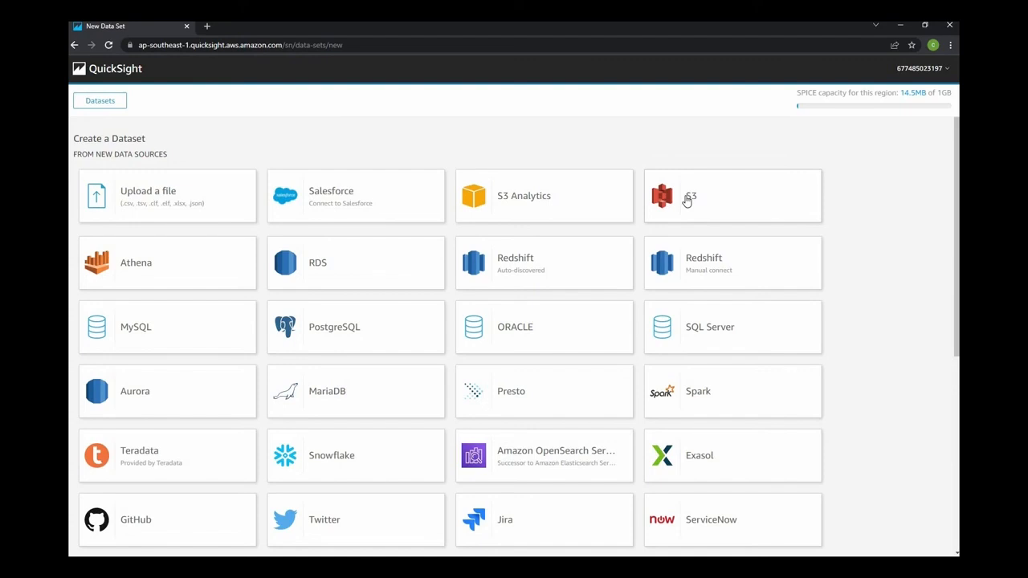
click(687, 201)
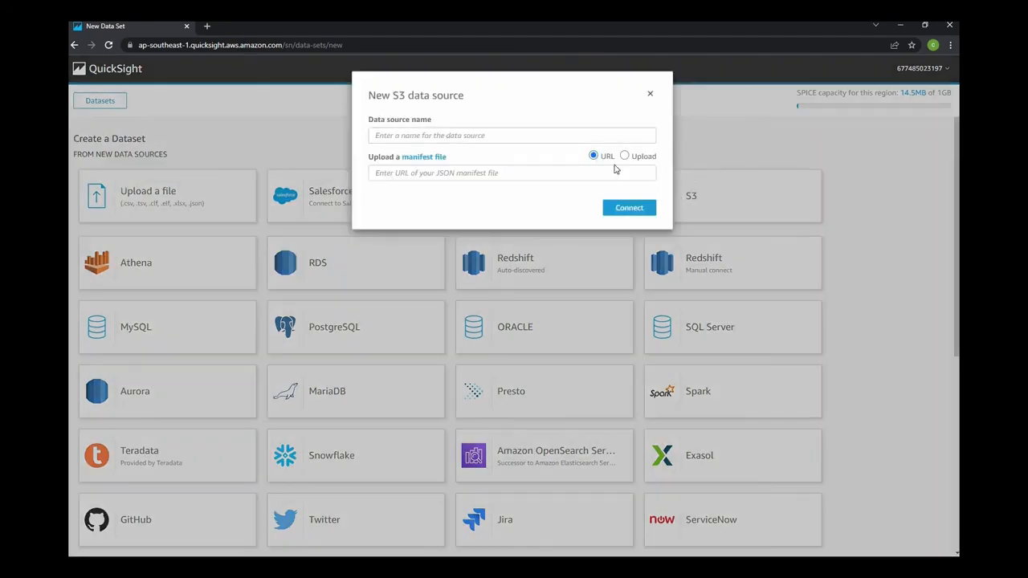
click(405, 135)
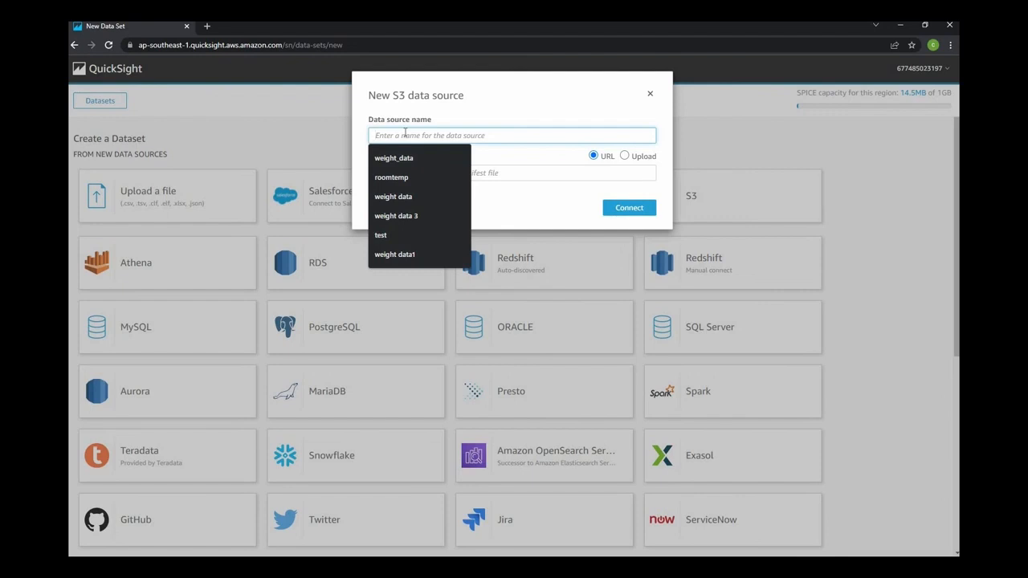
text(roomtem)
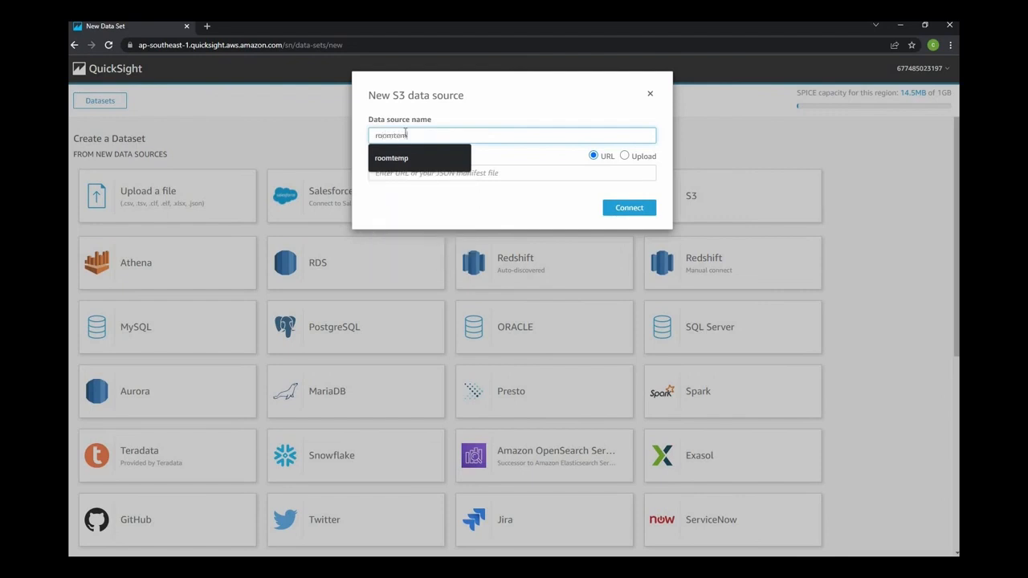
text(p)
click(523, 180)
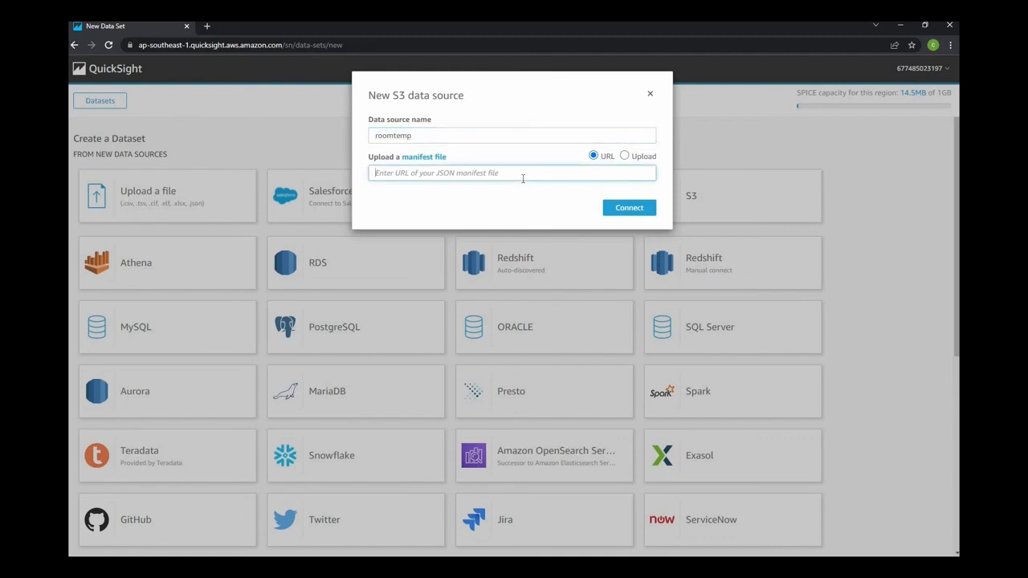
- Open the manifest file documentation and examine the JSON manifest format for Amazon QuickSight
click(436, 159)
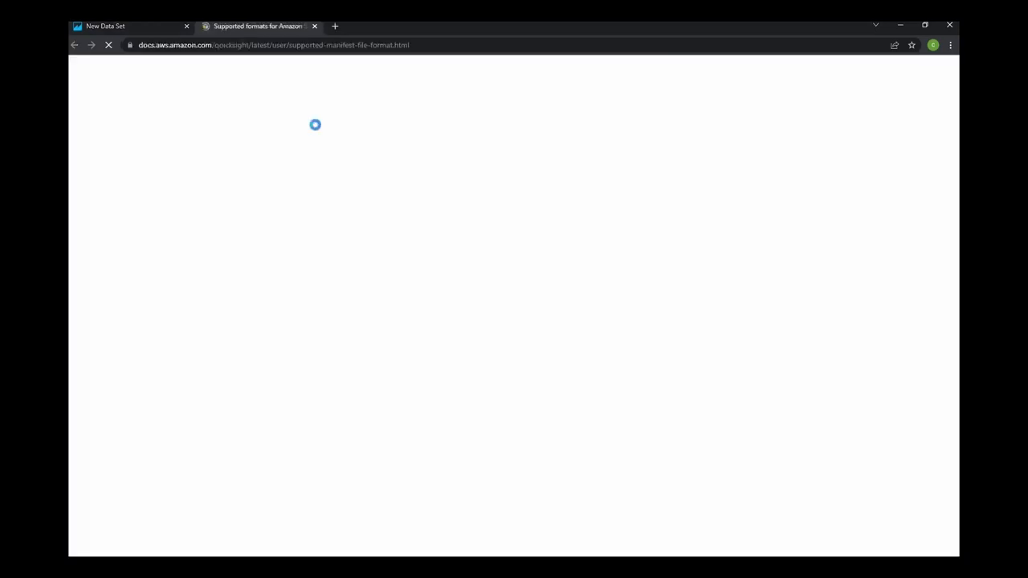
scroll(474, 291, down, 3)
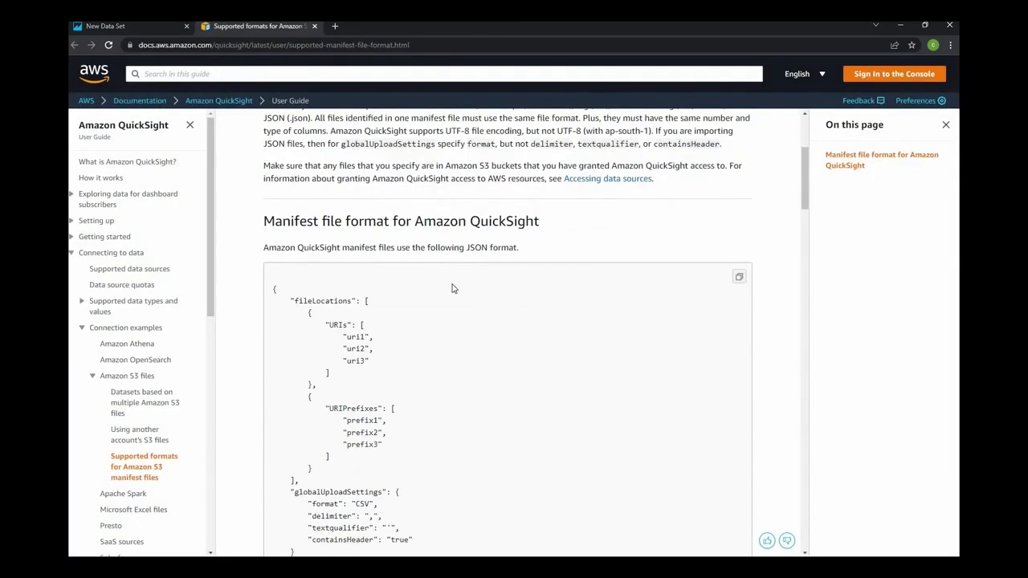
scroll(452, 288, down, 2)
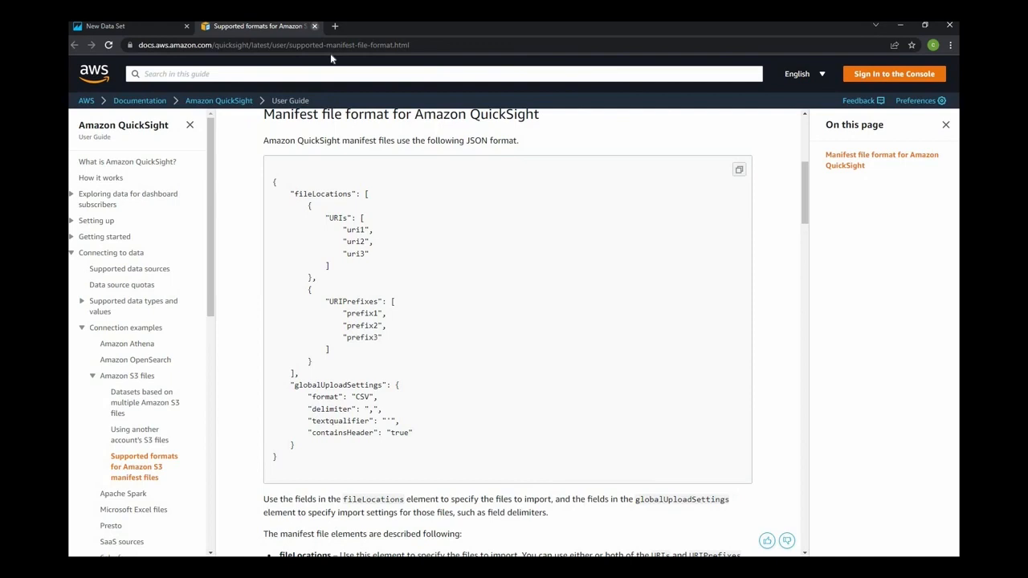
- Leave the documentation, set the roomtemp source to use an uploaded manifest, and open manifest file.json for editing in Notepad++
key(ctrl+w)
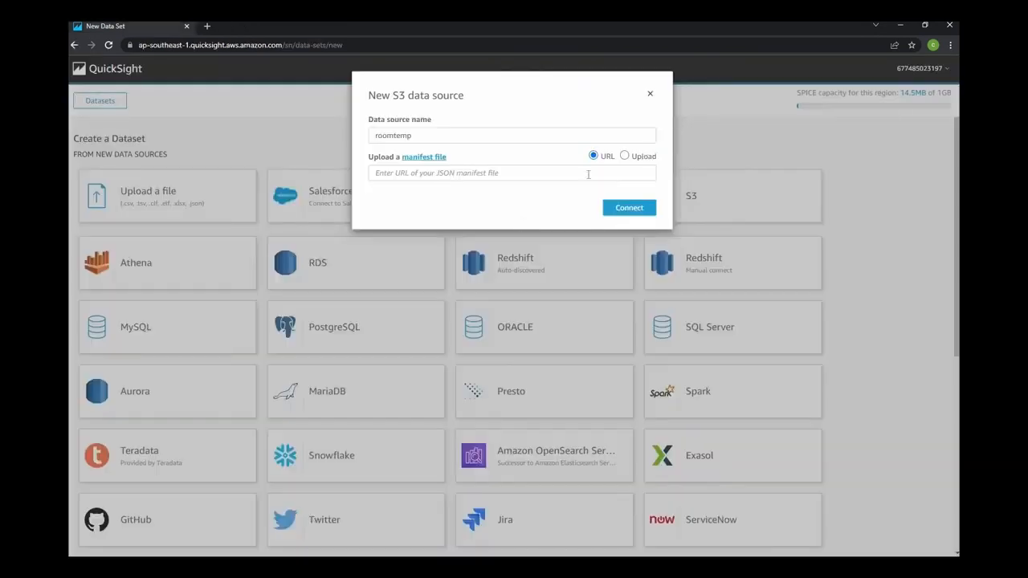
click(624, 157)
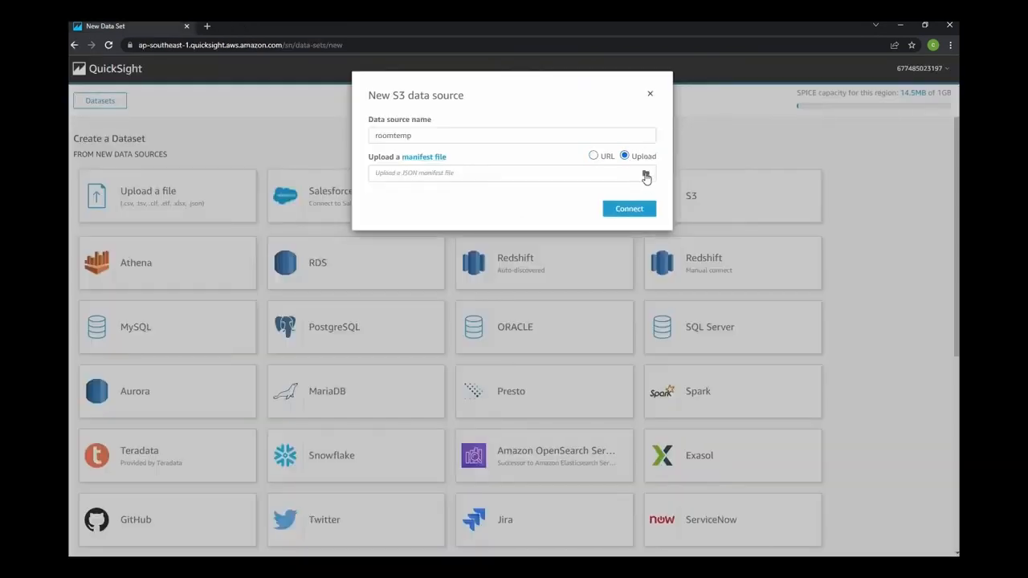
click(645, 174)
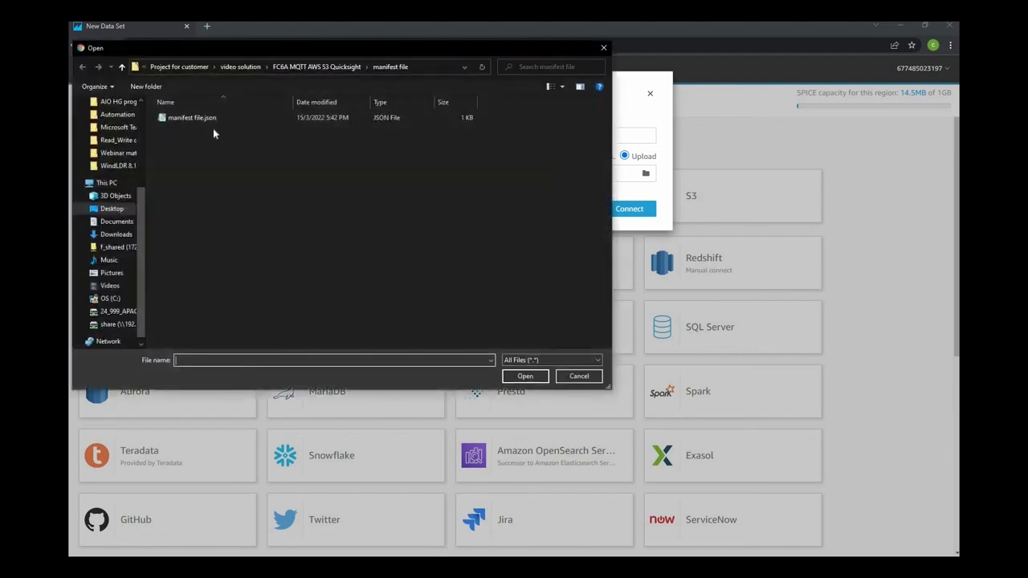
click(200, 118)
right_click(200, 118)
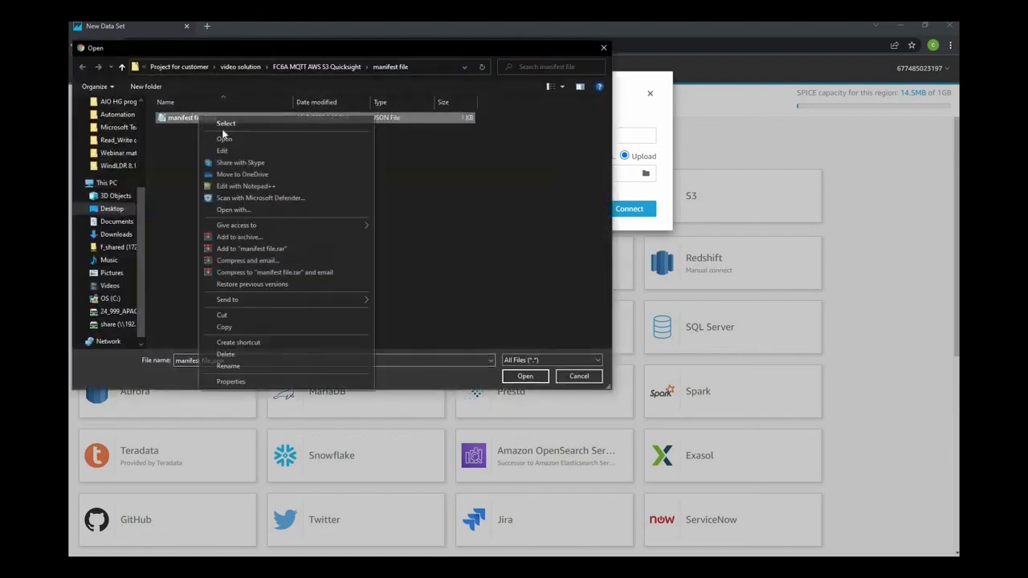
click(246, 187)
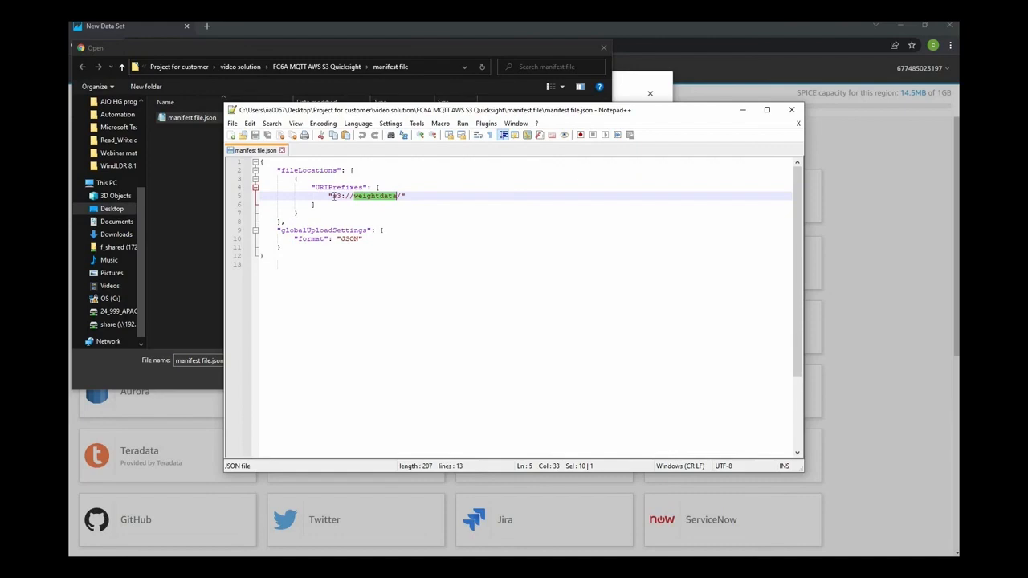
- Copy the s3://temperature10/room1/ part of the S3 URI from an object in the room1 folder
drag(333, 196, 402, 197)
drag(634, 148, 718, 56)
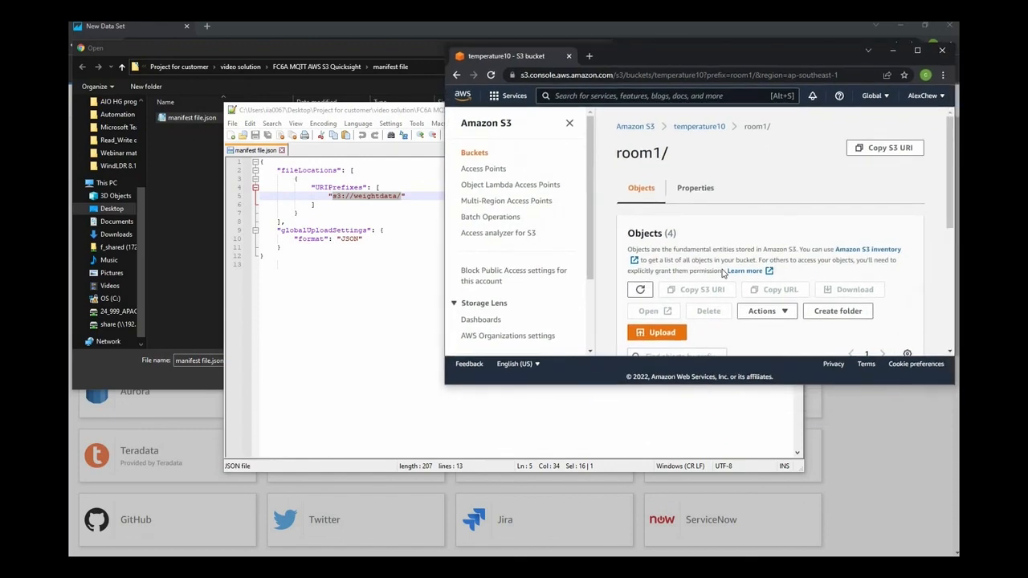
scroll(707, 301, down, 2)
click(689, 328)
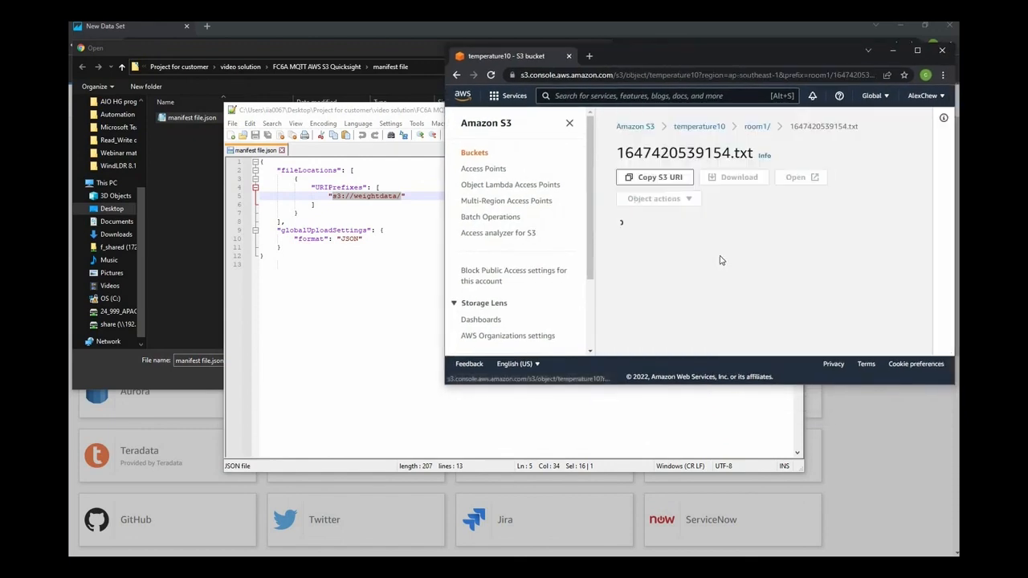
scroll(833, 262, down, 2)
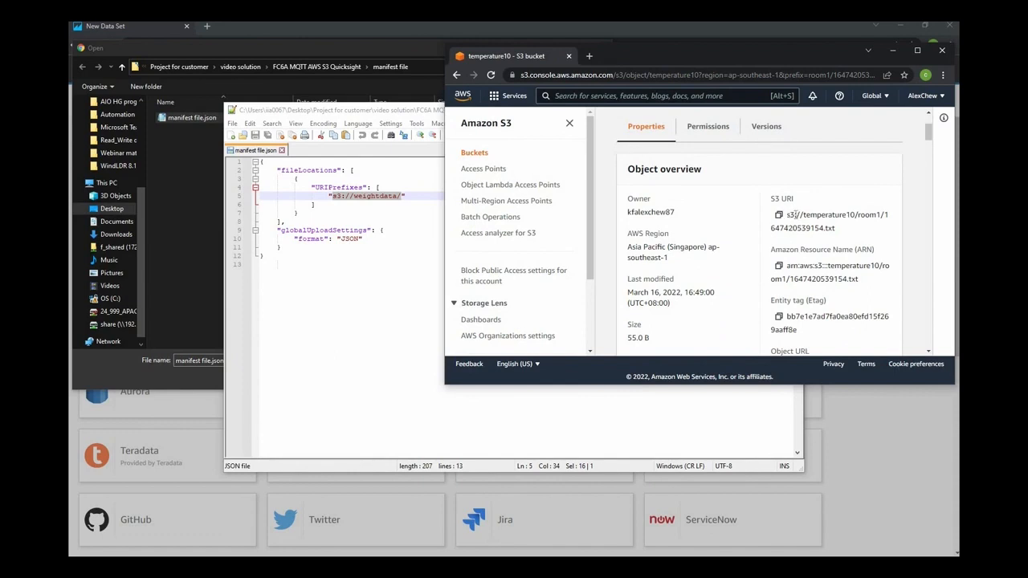
drag(819, 214, 884, 215)
key(ctrl+c)
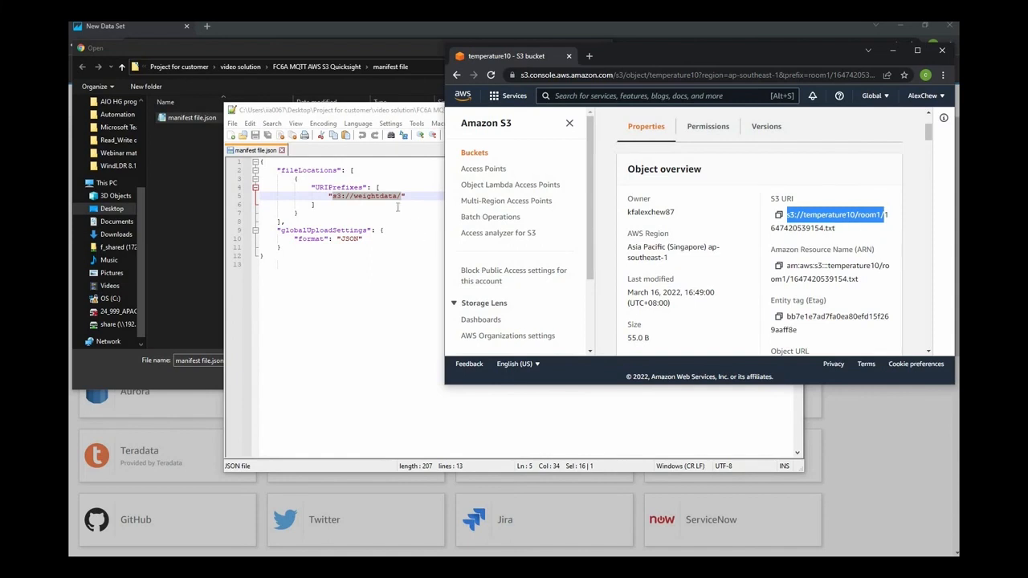
- Replace the manifest's URI prefix with s3://temperature10/room1/, then save and close the file
key(alt+Tab)
key(ctrl+v)
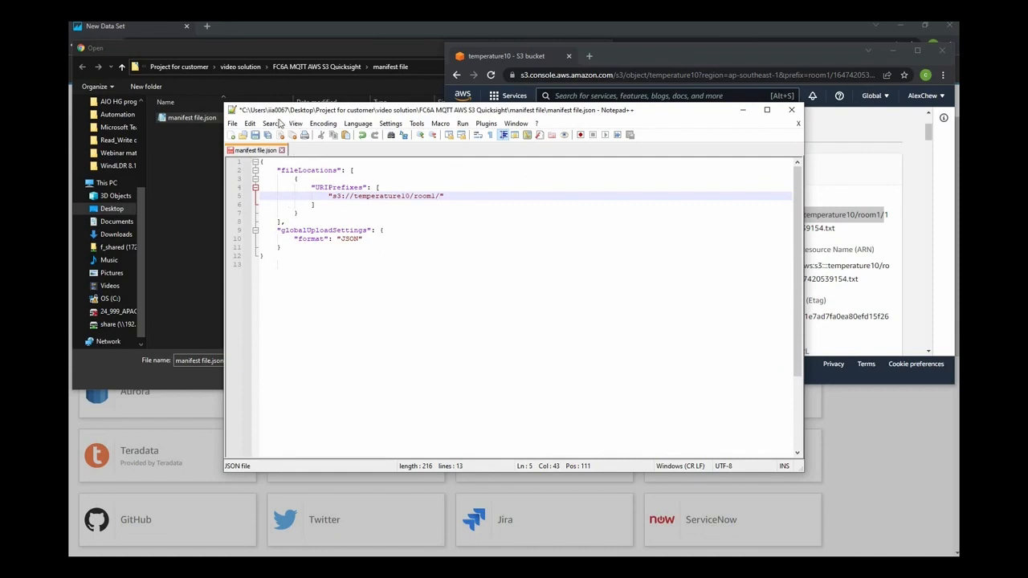
click(256, 135)
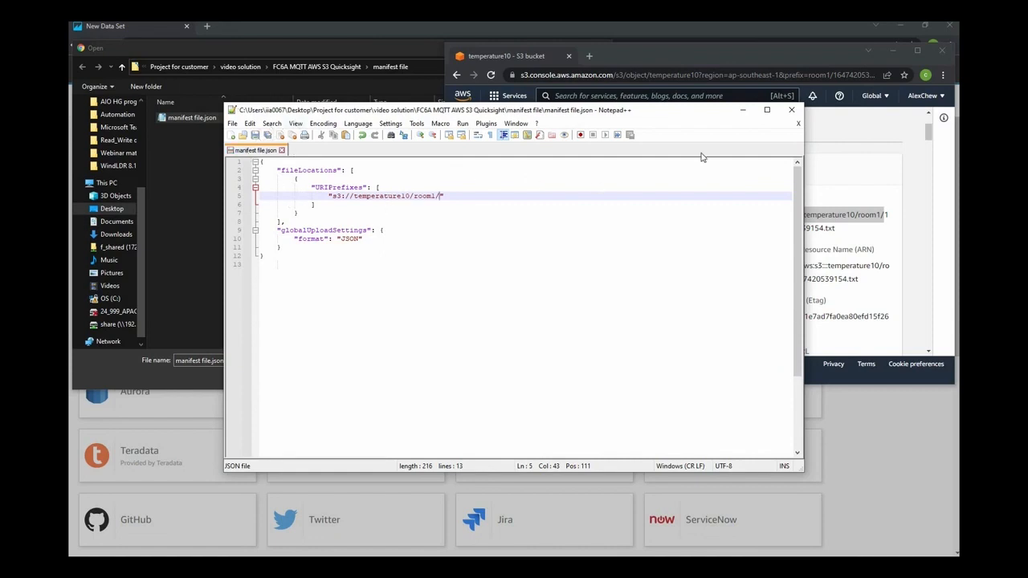
click(791, 109)
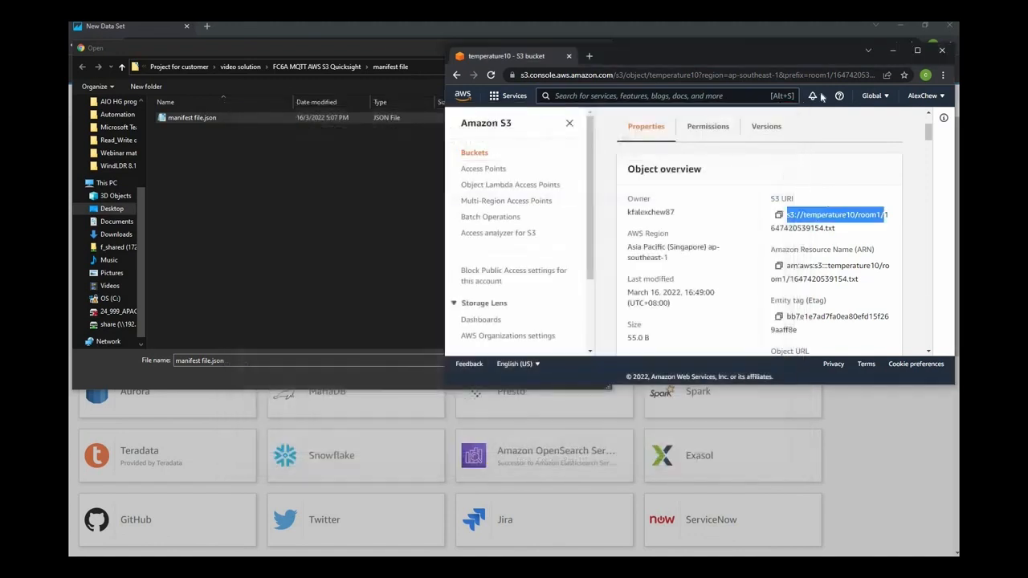
- Upload manifest file.json as the manifest for the roomtemp data source and connect to it
click(893, 51)
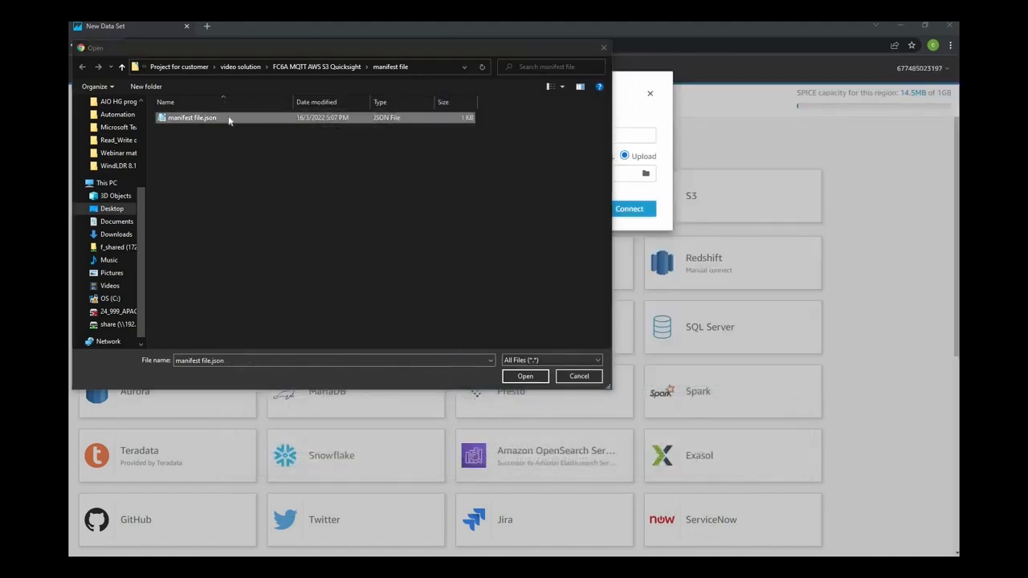
double_click(188, 119)
click(626, 209)
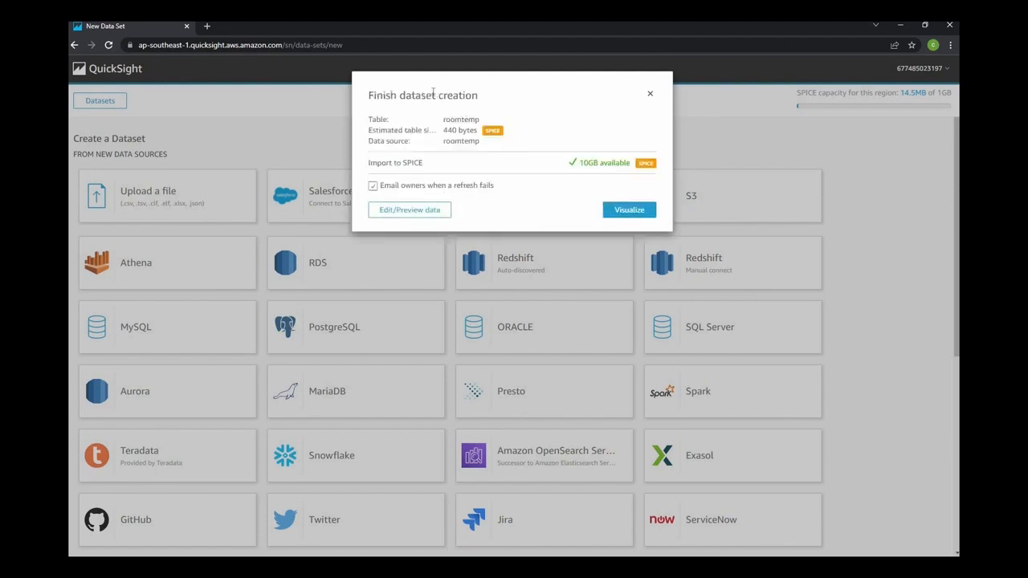
- Preview the roomtemp dataset's time and Temperature data, then publish and visualize it
click(408, 212)
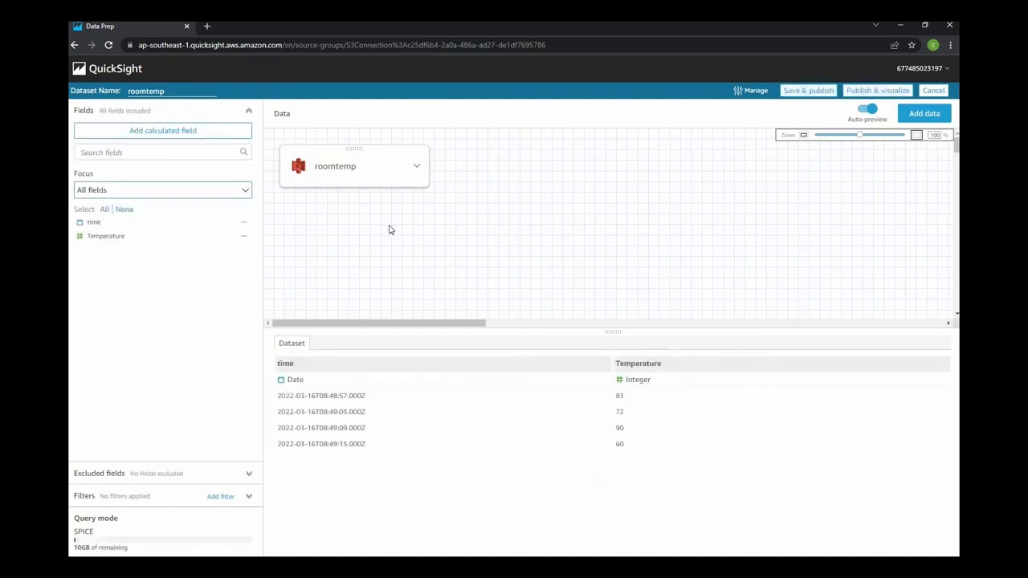
click(488, 409)
click(872, 90)
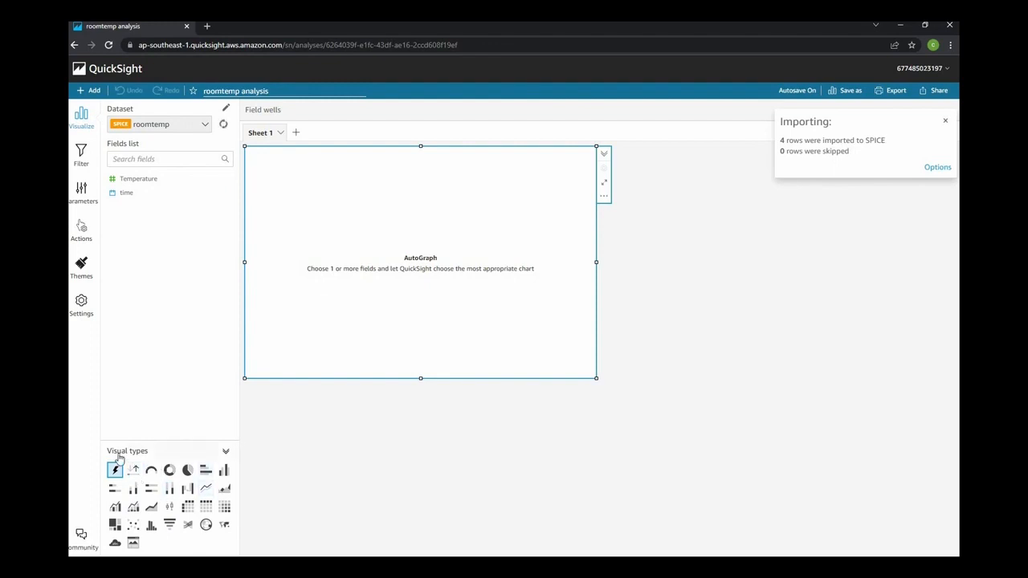
- Make the visual a line chart with time on the X axis and Temperature as both value and color
click(206, 487)
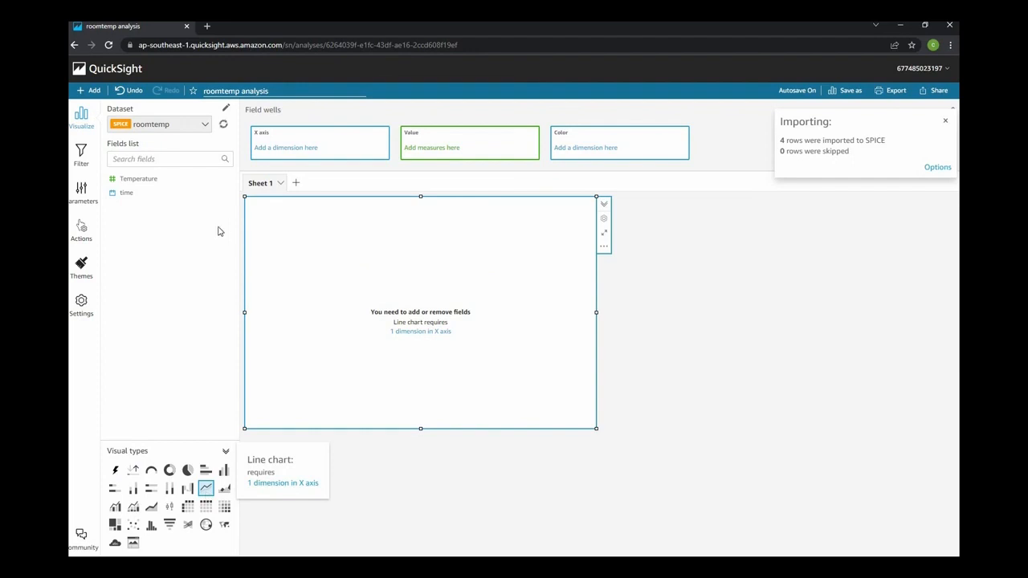
click(141, 181)
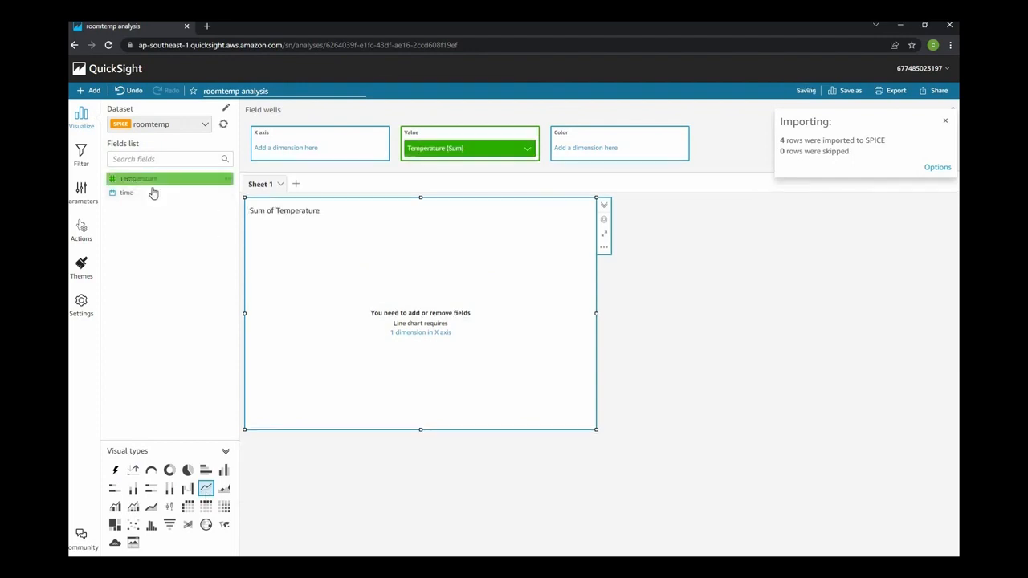
drag(158, 187, 604, 152)
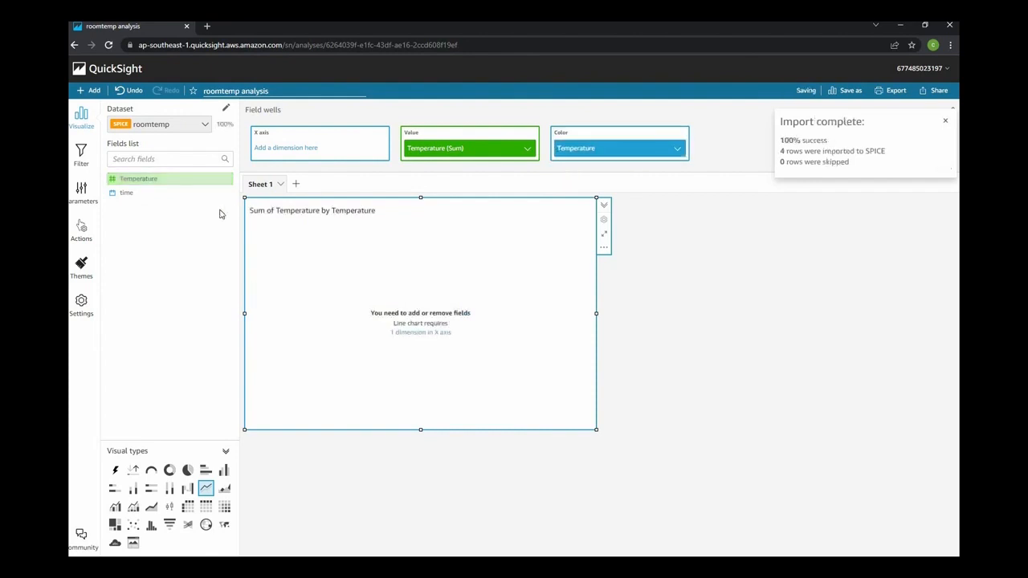
click(304, 160)
click(305, 157)
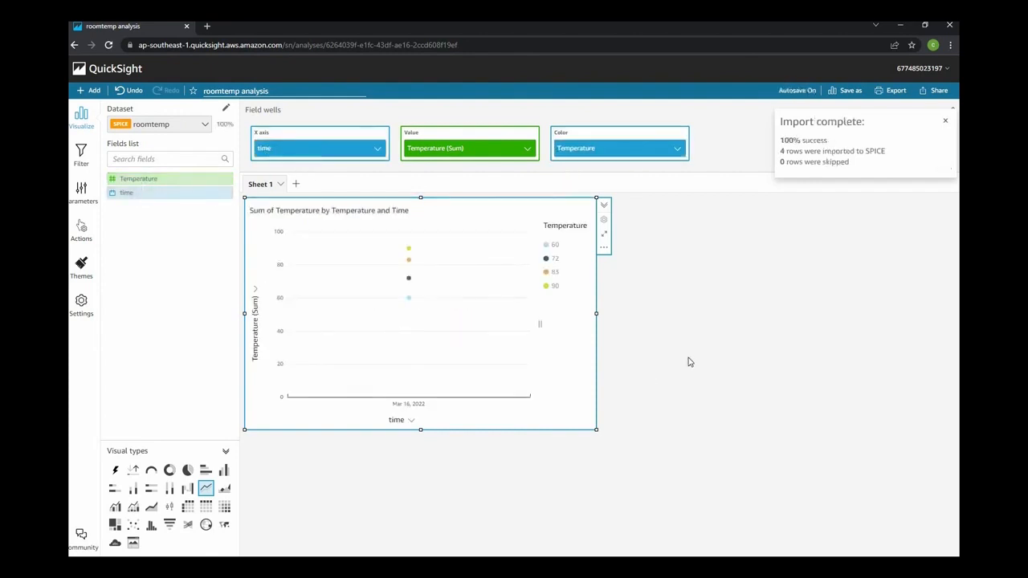
- Set the aggregation of the chart's time axis to Second
click(408, 422)
mouse_move(484, 287)
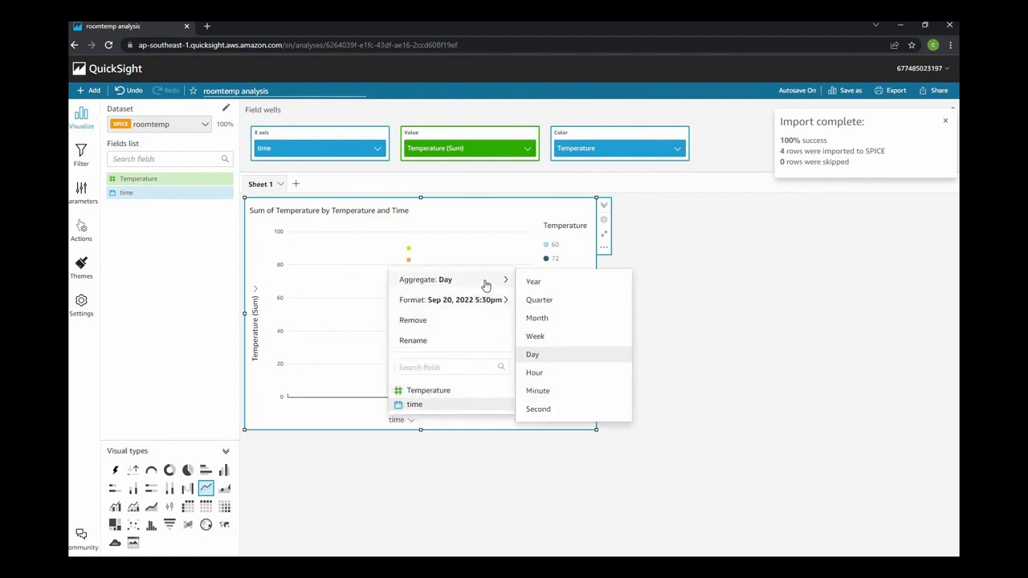
click(540, 411)
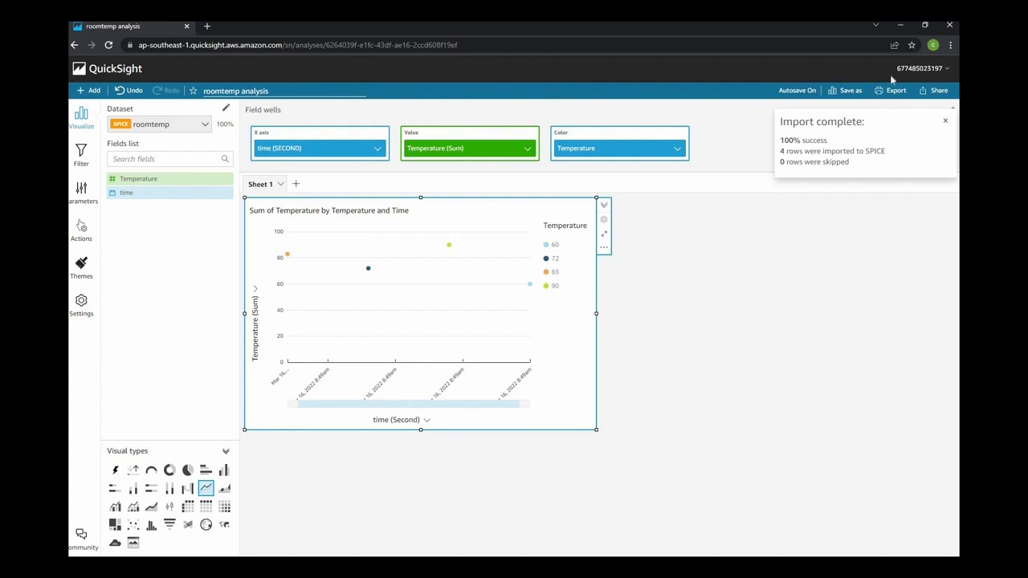
- Publish the analysis as a new dashboard named dashboard1
click(932, 90)
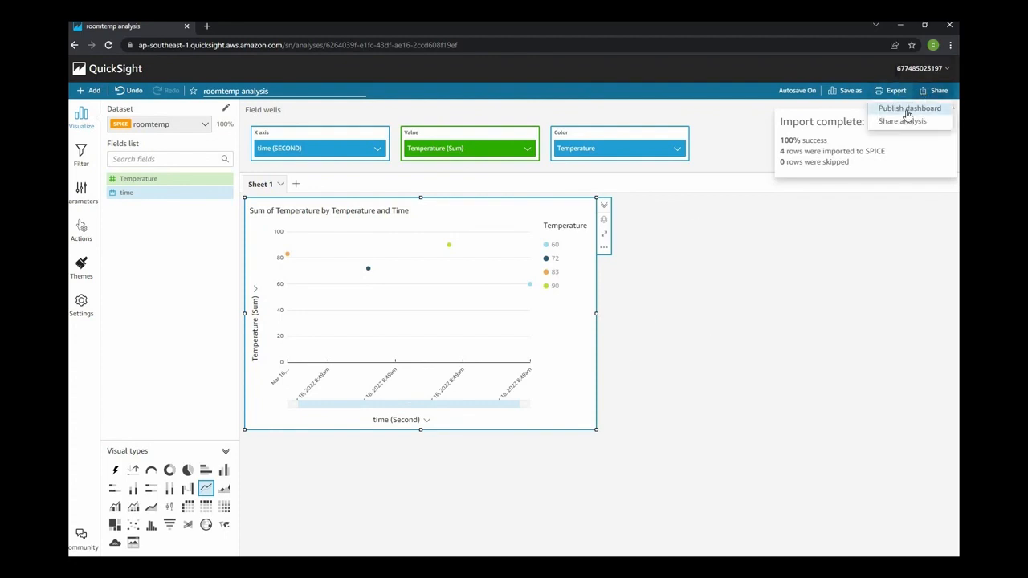
click(908, 106)
click(424, 139)
text(dash)
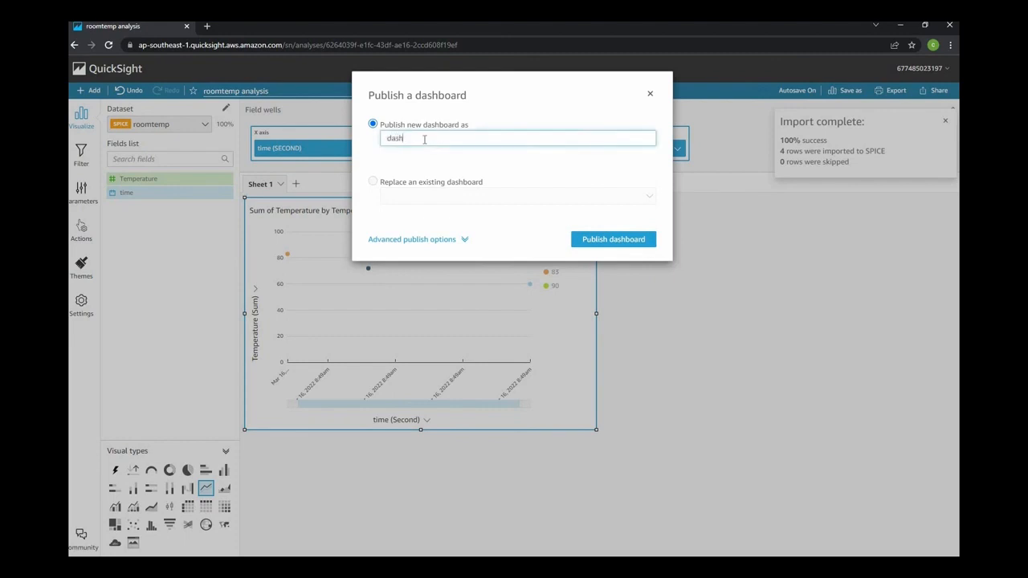
text(board1)
click(634, 239)
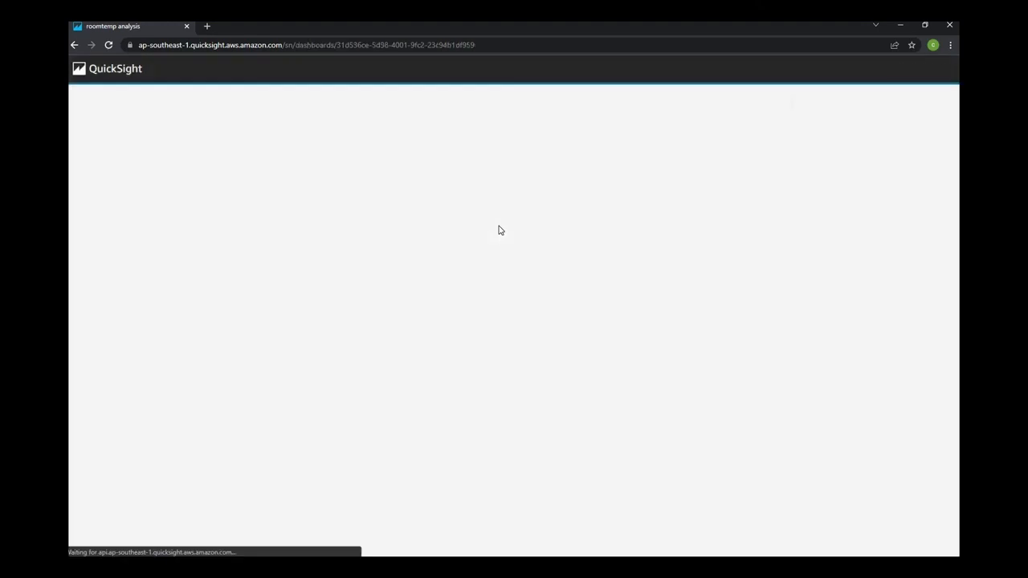